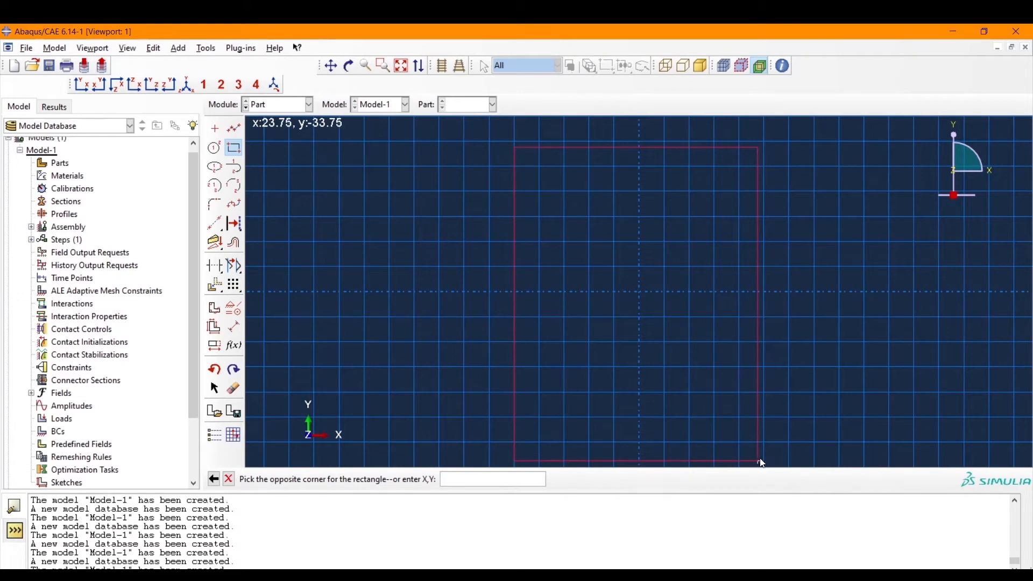
- Finish drawing the rectangle at about 50 by 62.5 and dimension its left vertical edge
left_click(763, 460)
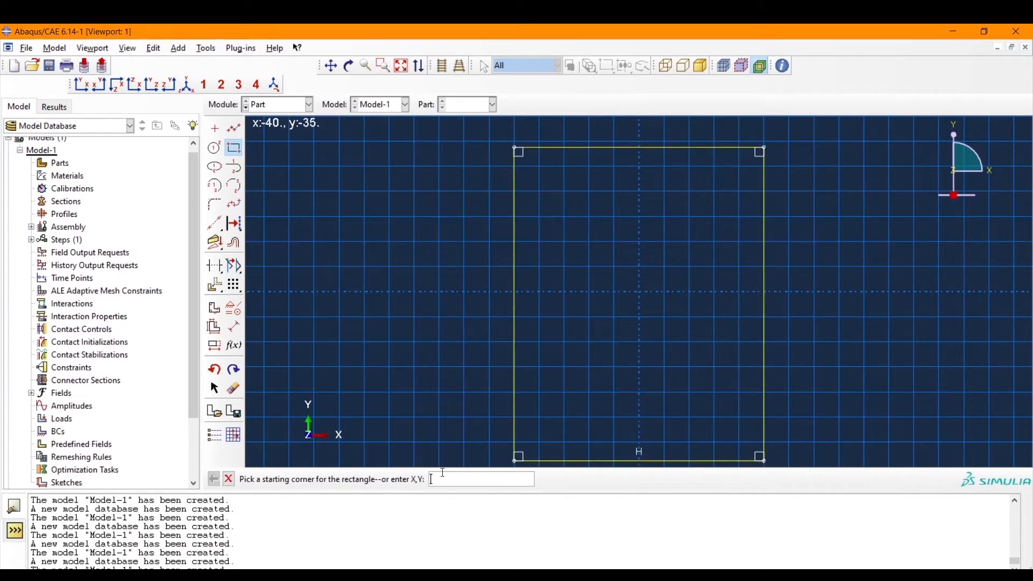
left_click(234, 326)
left_click(514, 329)
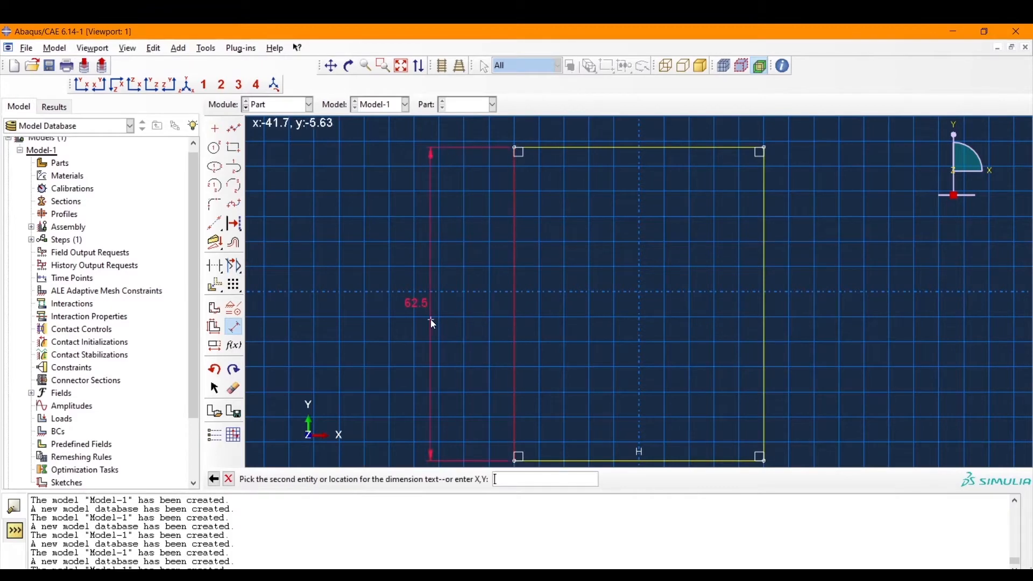
left_click(431, 320)
key("Return")
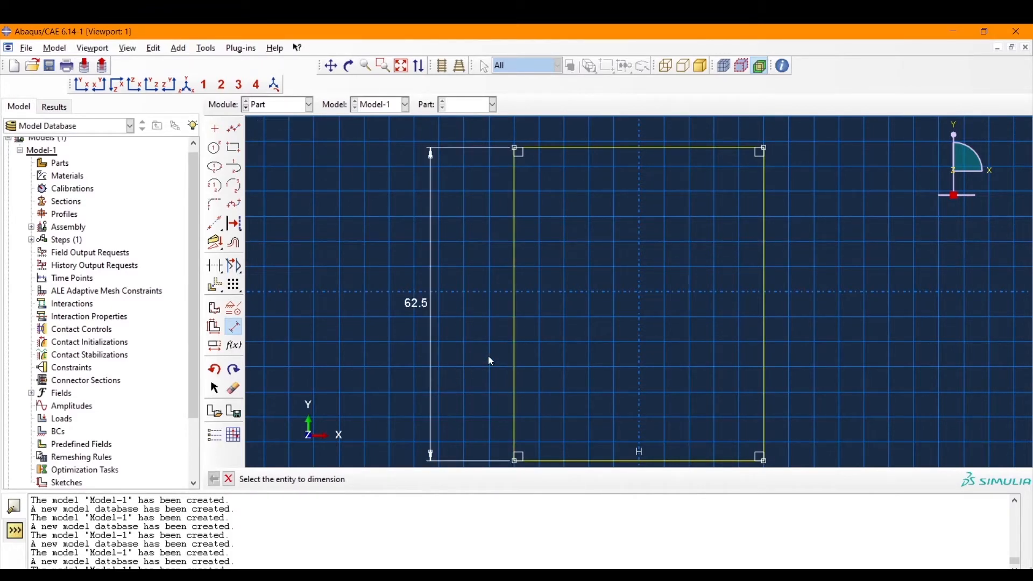
- Dimension the rectangle's bottom edge and complete the sketch to create the shell part
middle_click_drag(581, 353, 576, 307, "ctrl+alt")
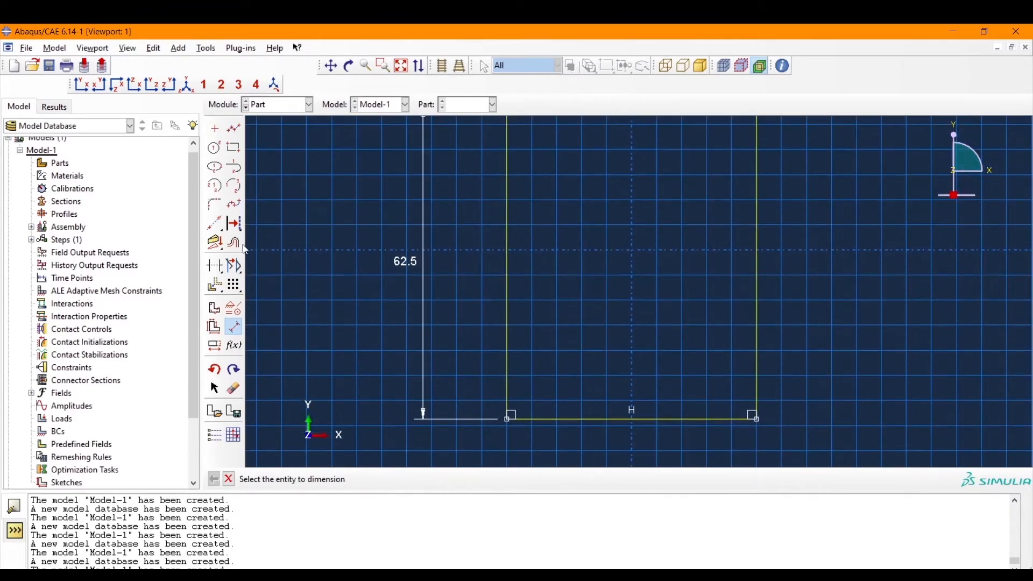
left_click(558, 420)
left_click(564, 443)
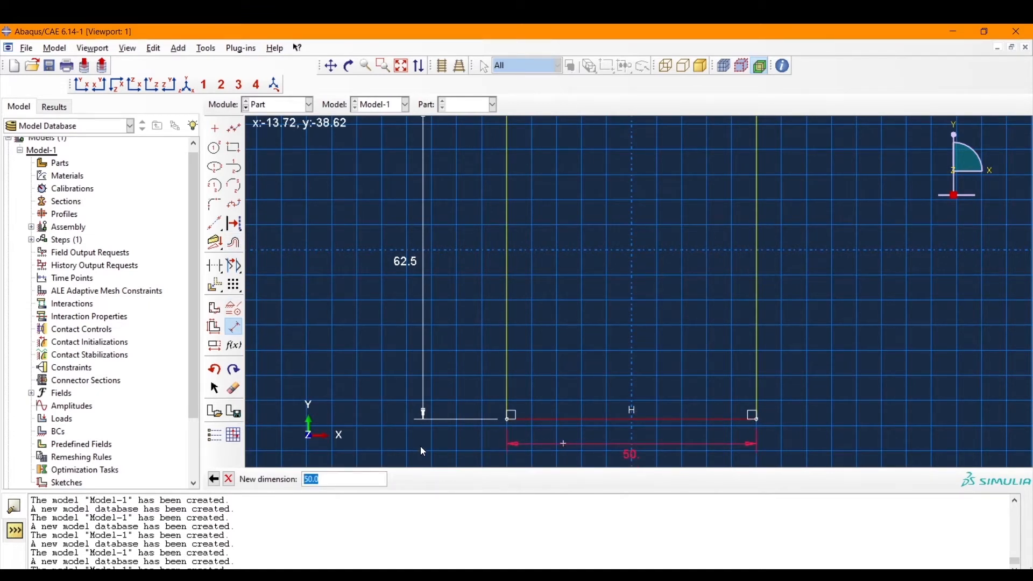
key("Return")
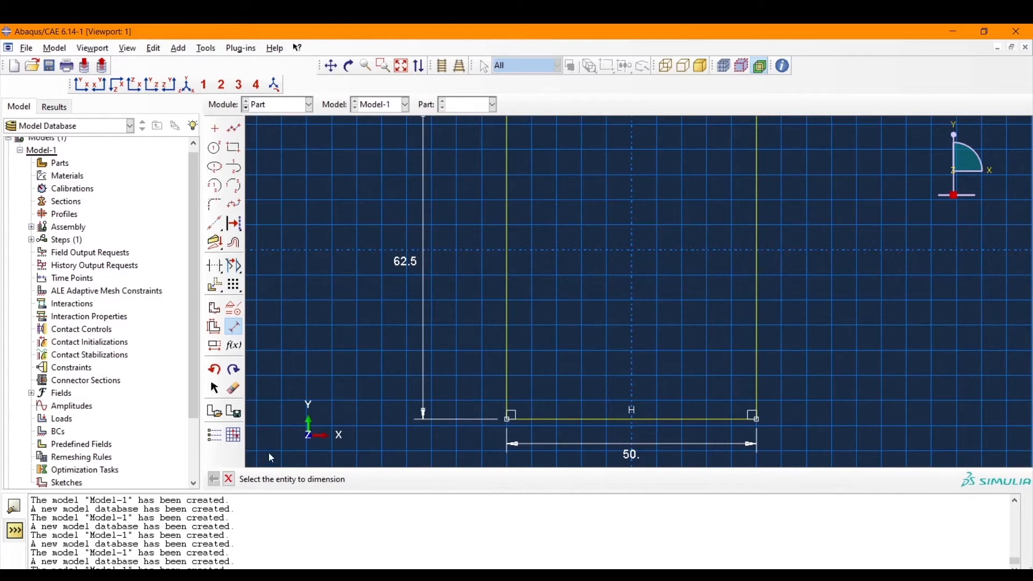
left_click(228, 479)
left_click(389, 480)
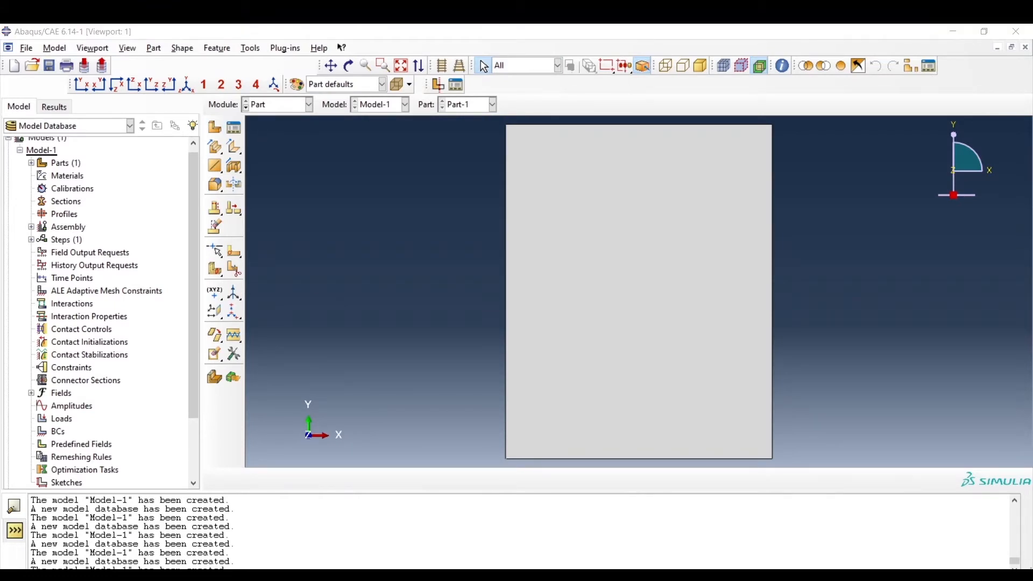
- In the Property module, create a material named Compo with elastic behavior of type Lamina
left_click(260, 107)
left_click(285, 133)
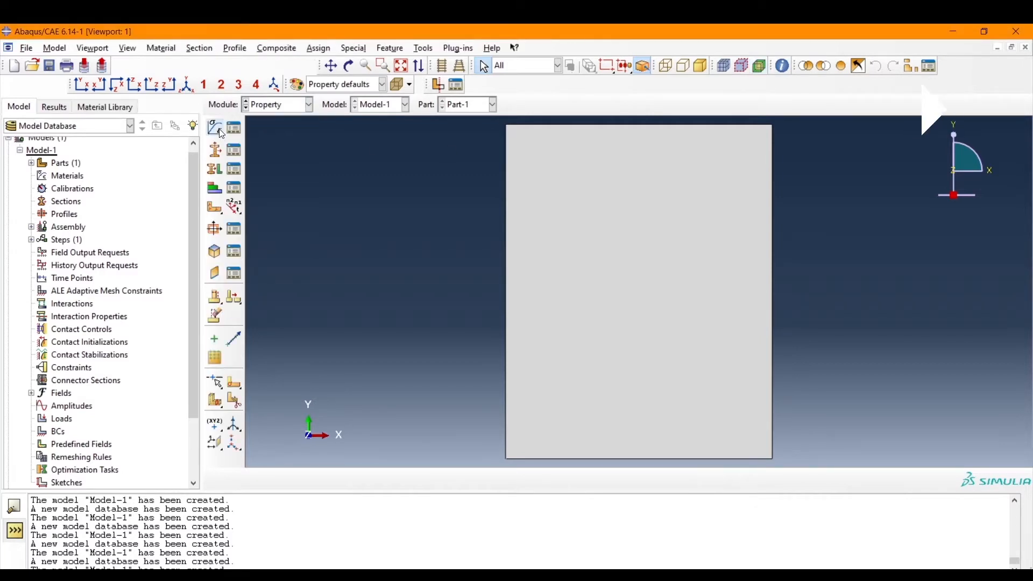
left_click(214, 127)
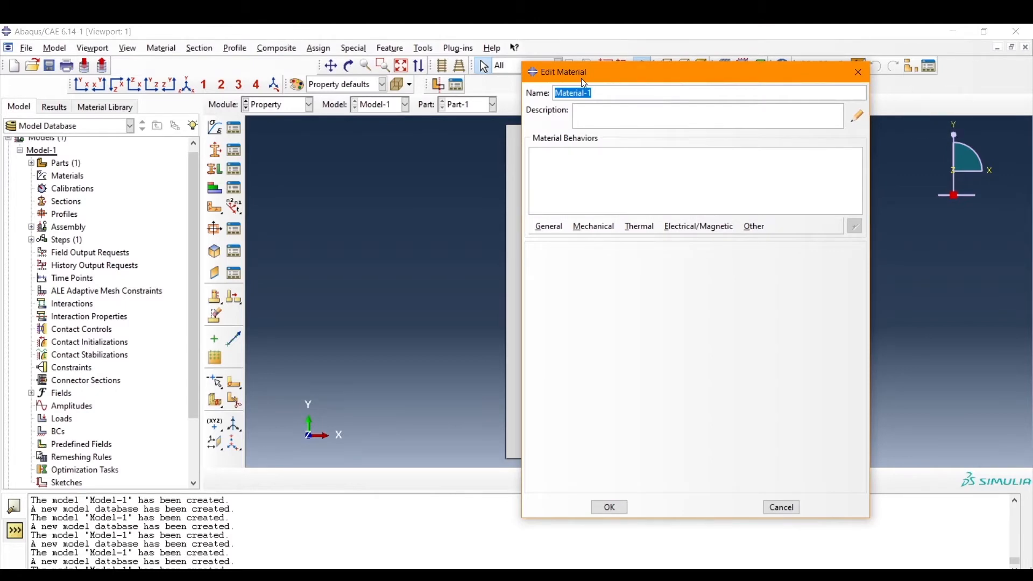
type("Compo")
left_click(593, 226)
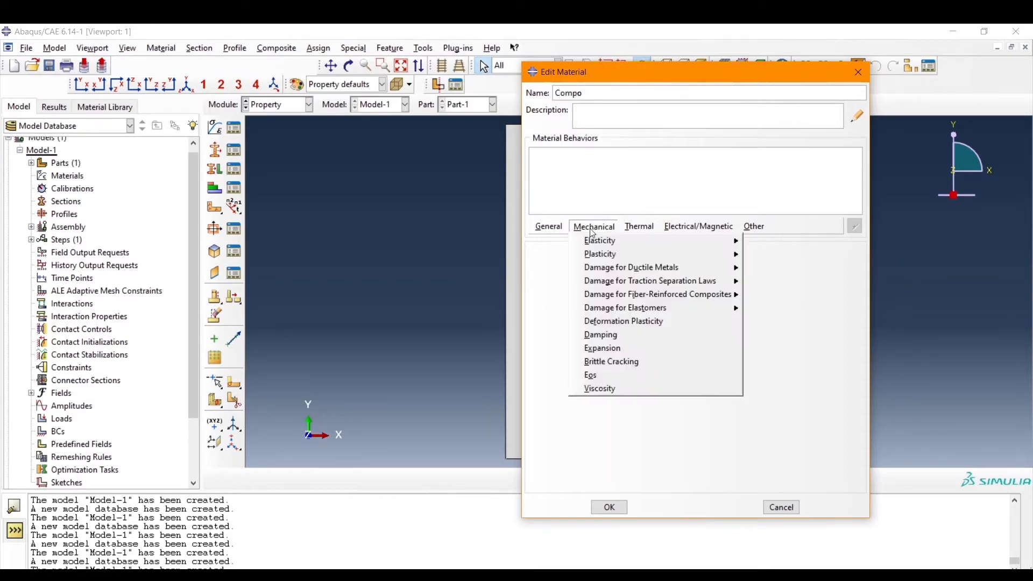
mouse_move(604, 240)
left_click(751, 239)
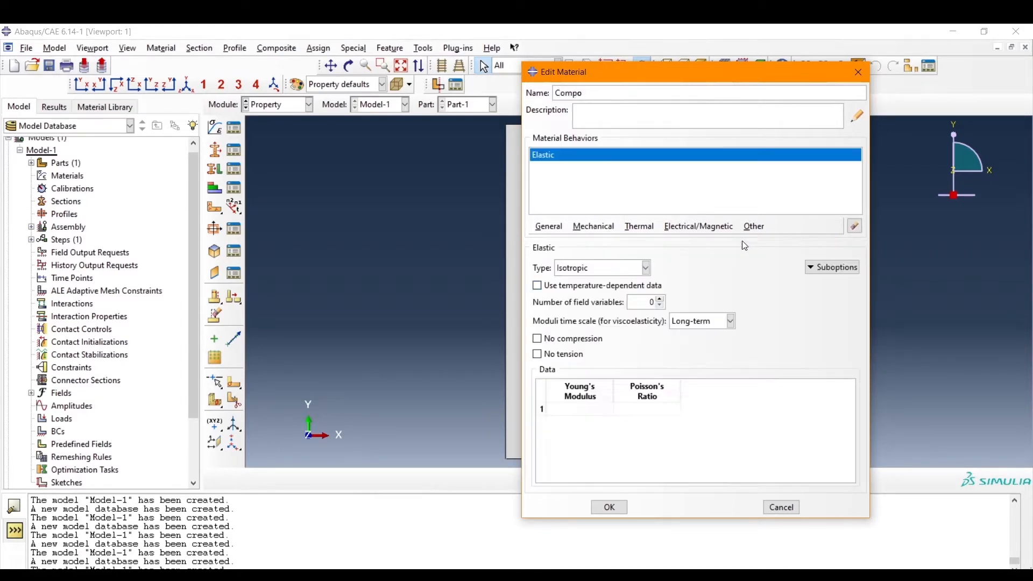
left_click(595, 268)
left_click(571, 309)
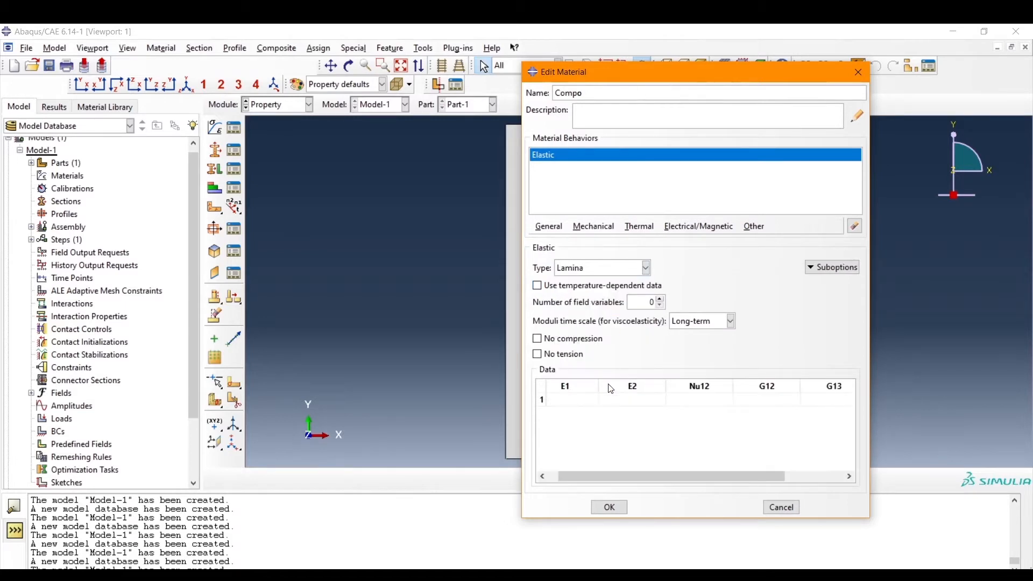
- Set the lamina's E1 to 151000, E2 to 8700 and Nu12 to 0.3
left_click(573, 400)
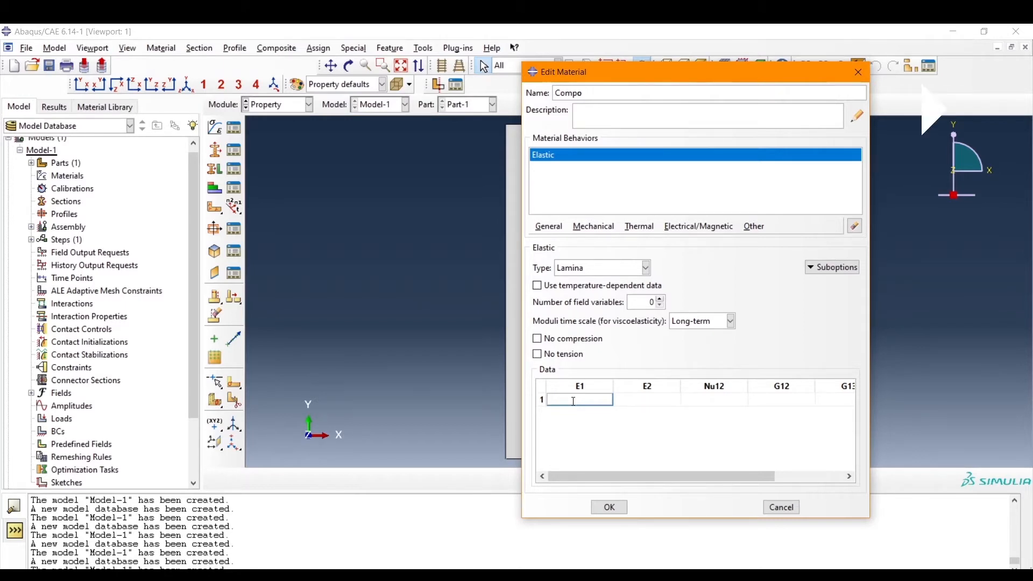
type("151000")
key("Tab")
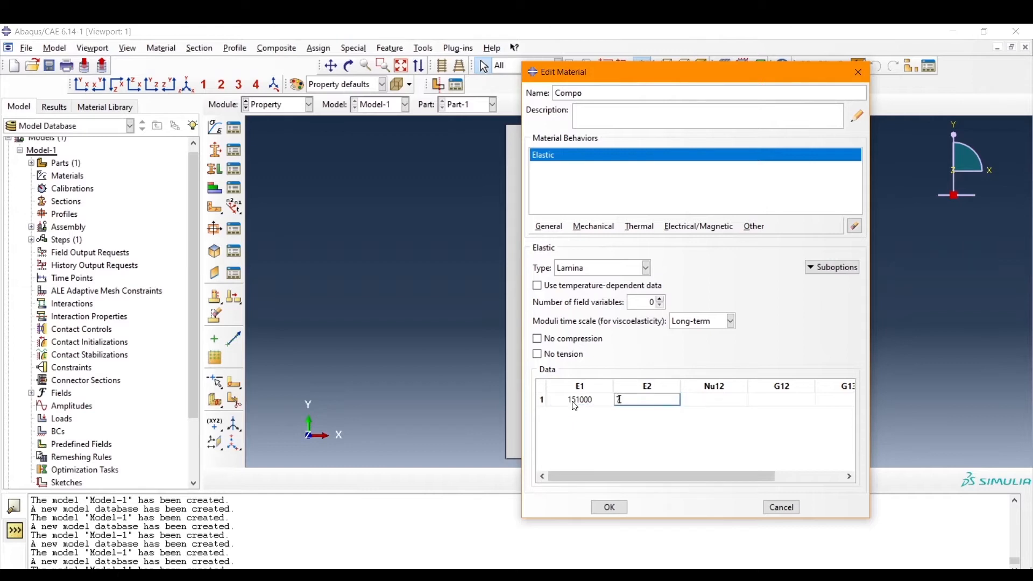
type("8700")
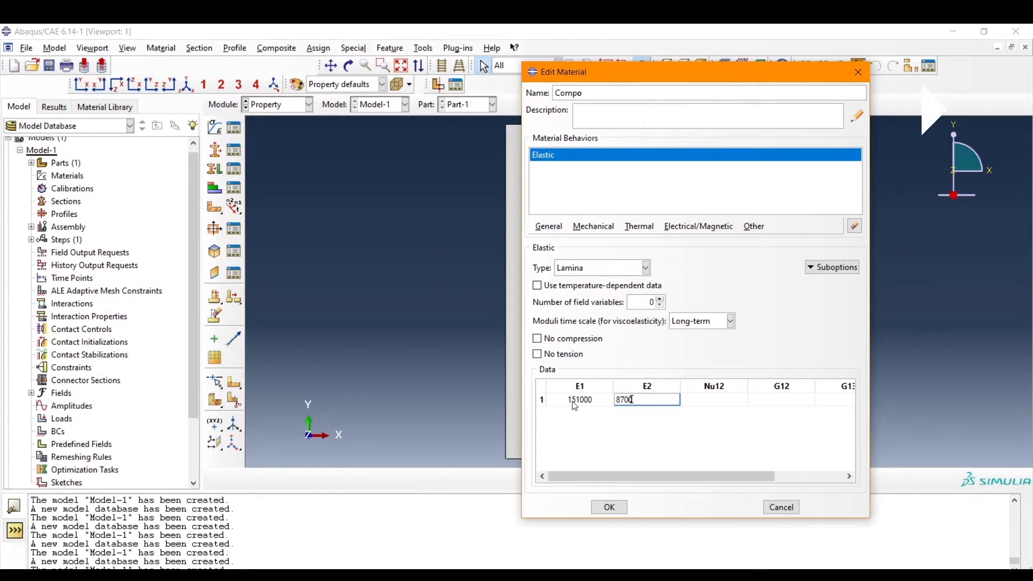
key("Tab")
type("0.")
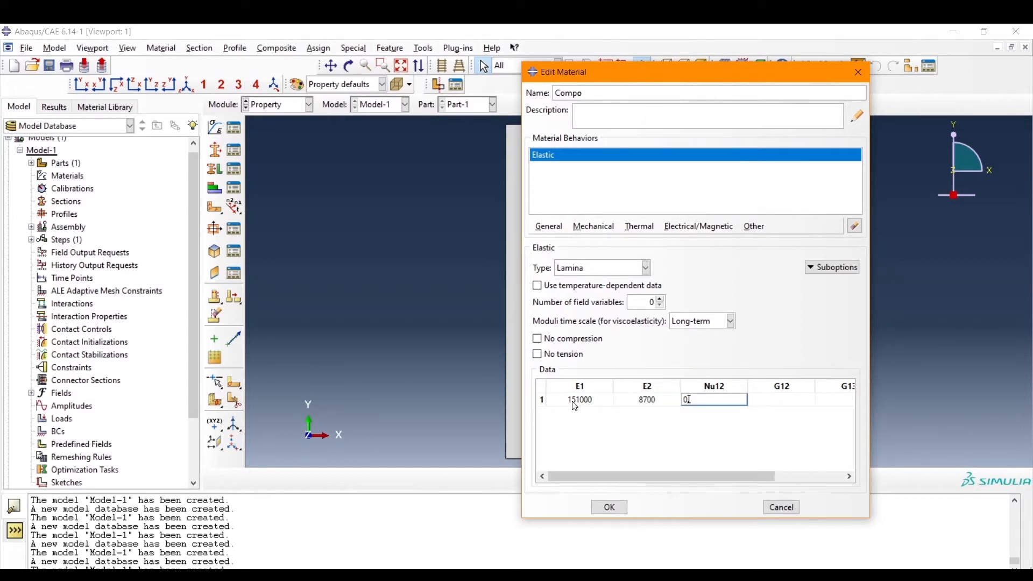
type("3")
- Set the shear moduli G12, G13 and G23 to 5250 each and save the material
key("Tab")
type("5250")
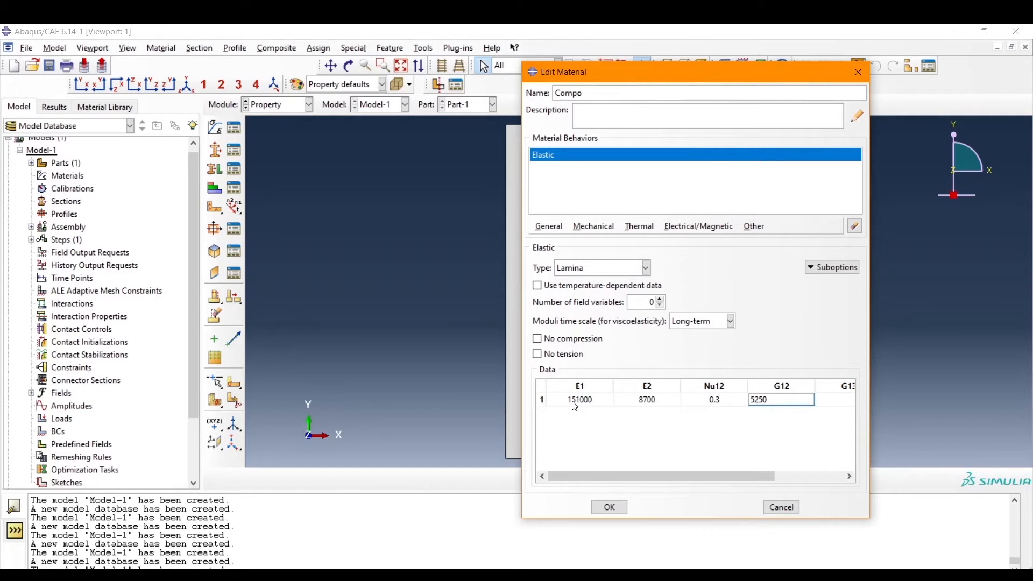
key("Tab")
type("5250")
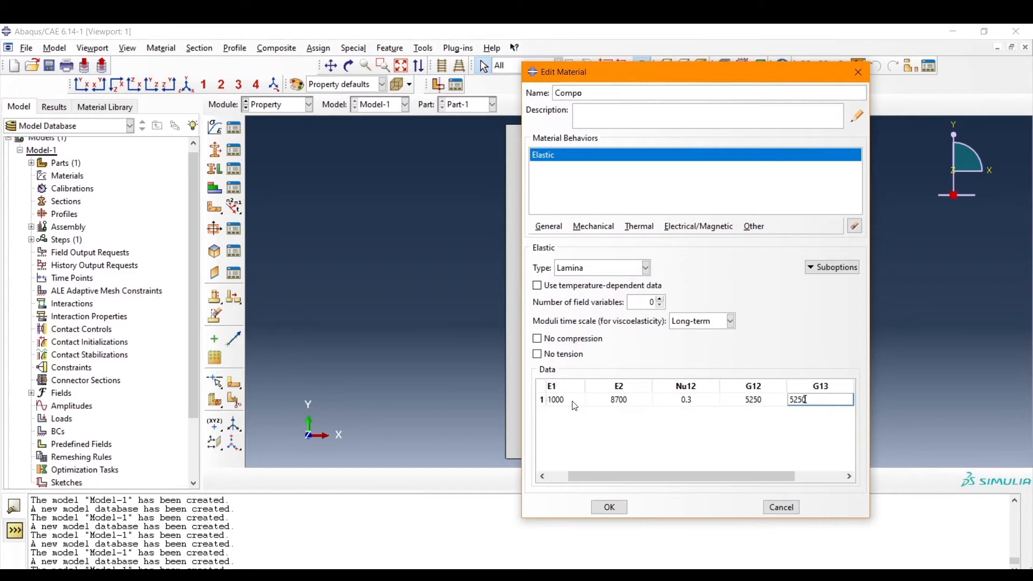
key("Tab")
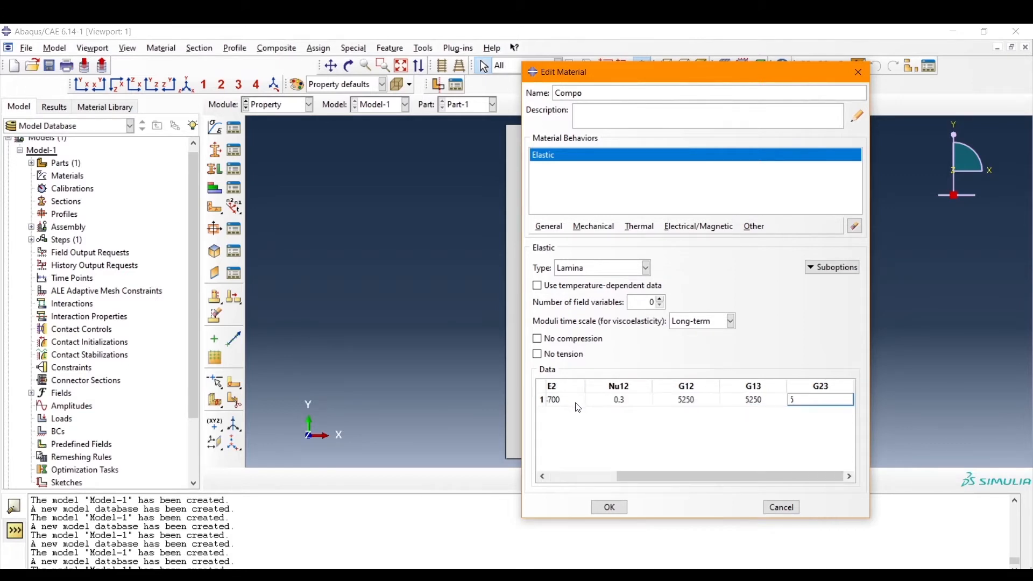
type("5250")
key("Return")
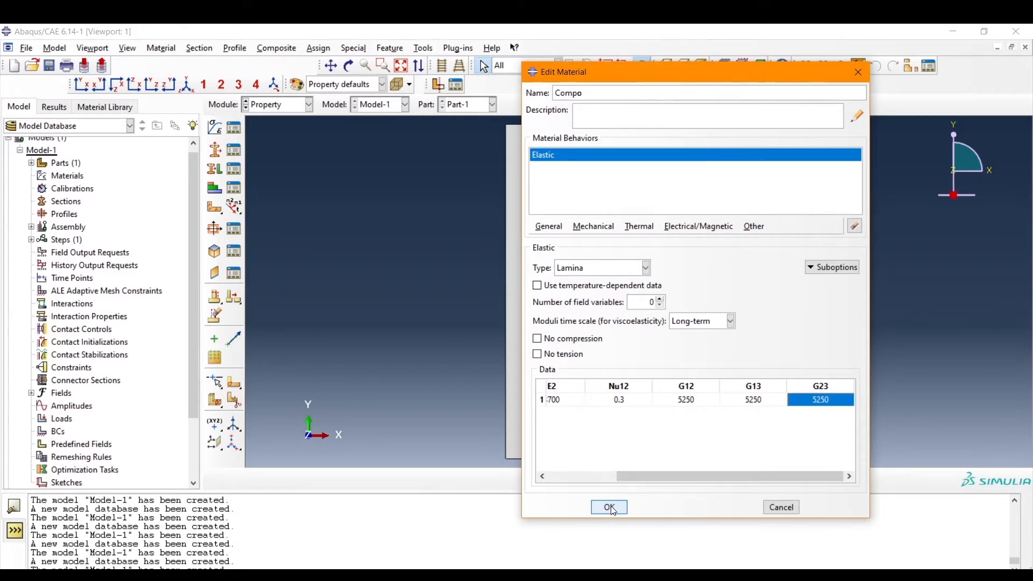
left_click(610, 510)
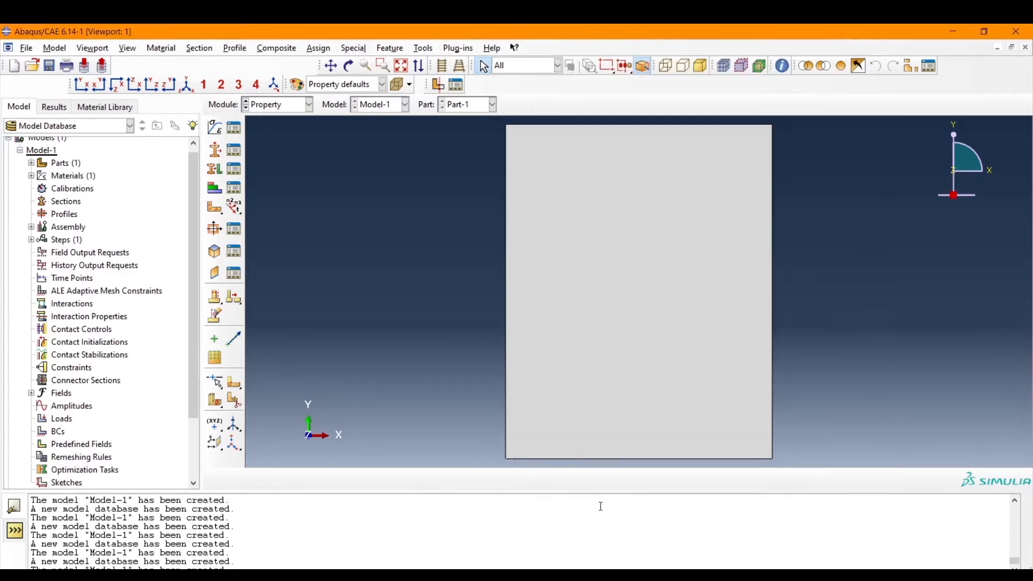
- Create a conventional shell composite layup with 5 initial plies and make its calculated sections symmetric
left_click(288, 107)
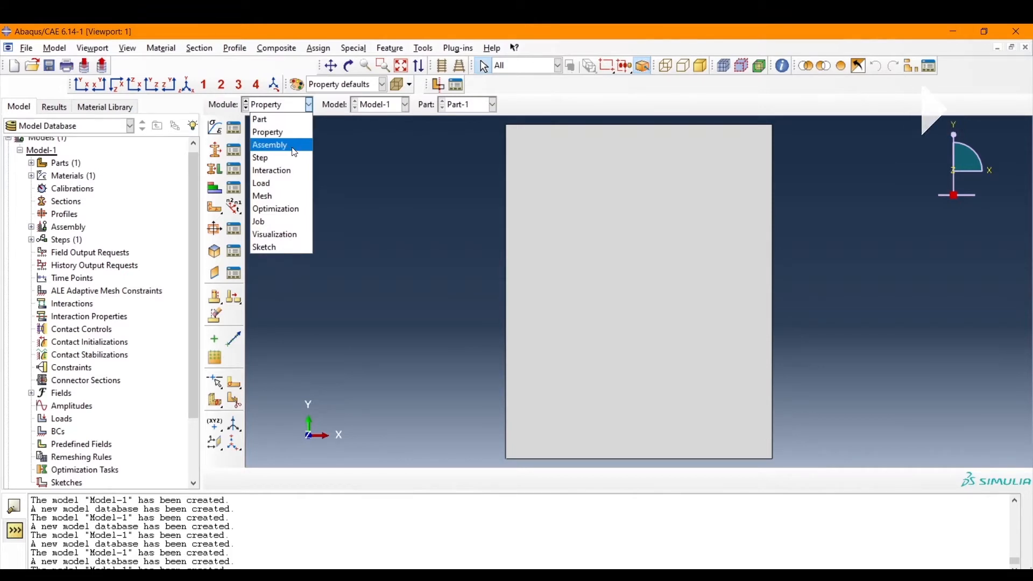
left_click(216, 189)
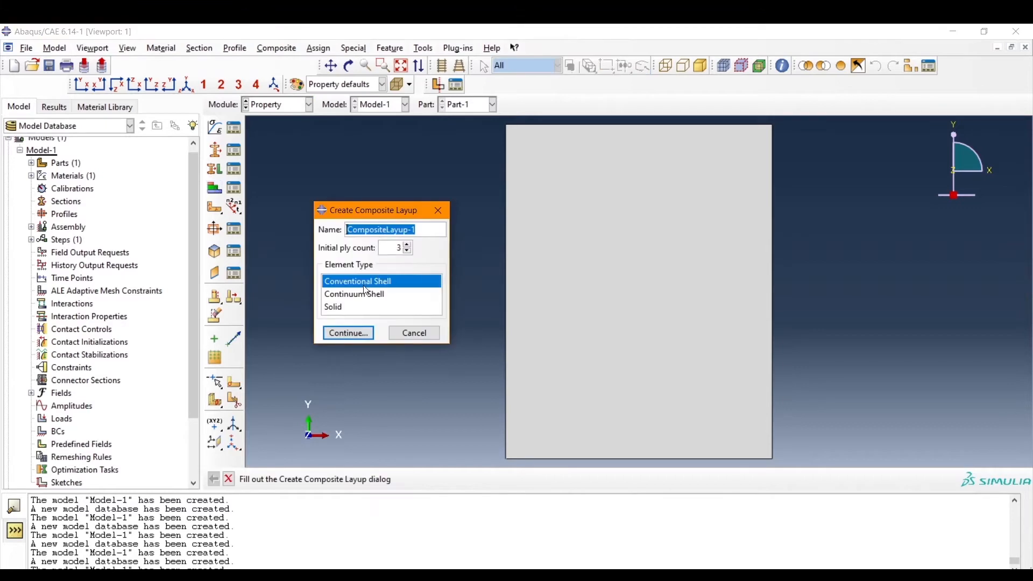
key("Tab")
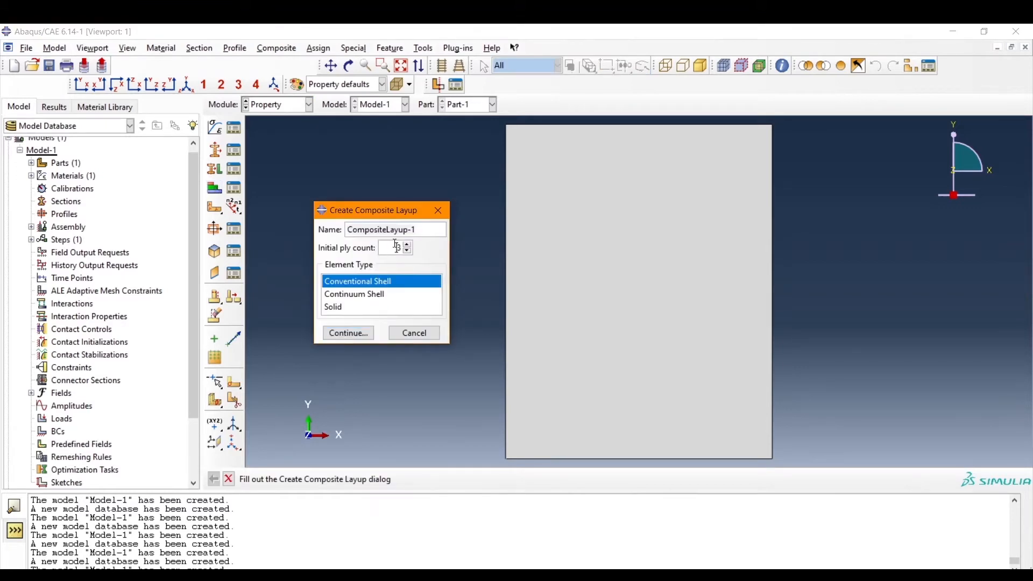
left_click(353, 335)
left_click(87, 262)
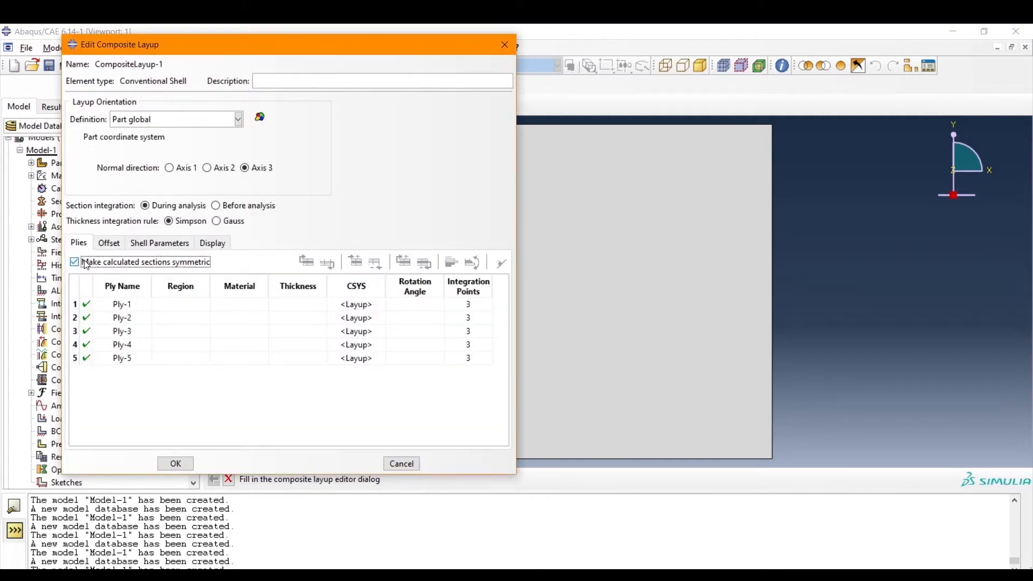
- Assign the whole plate face as the region for all five plies
left_click(195, 289)
right_click(195, 289)
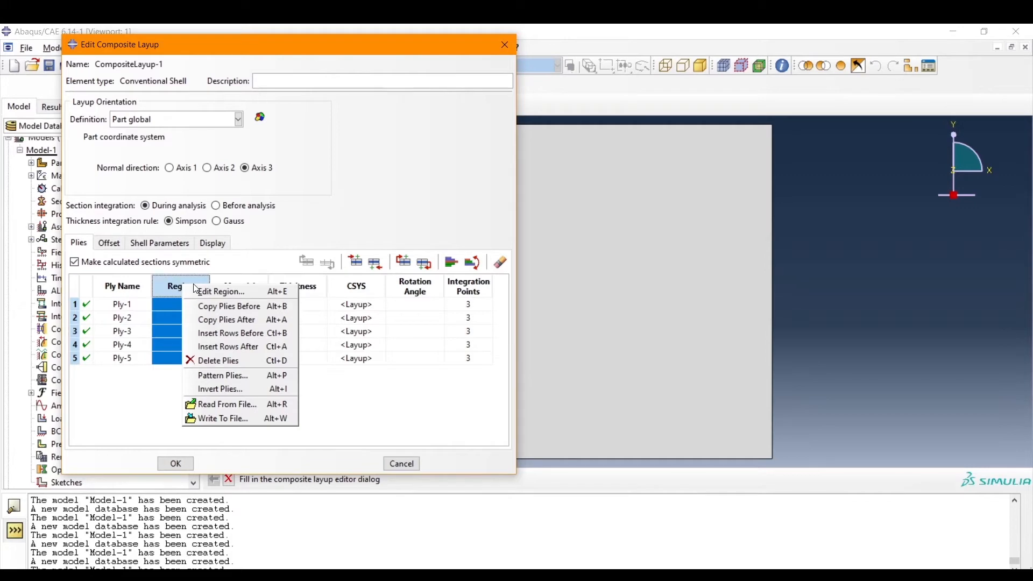
left_click(196, 290)
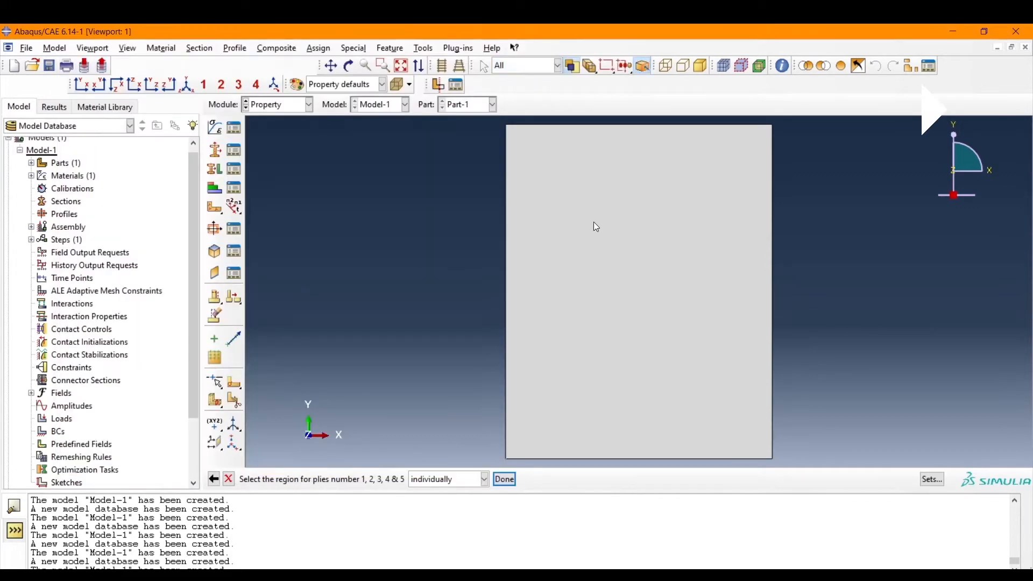
left_click(611, 217)
left_click(510, 479)
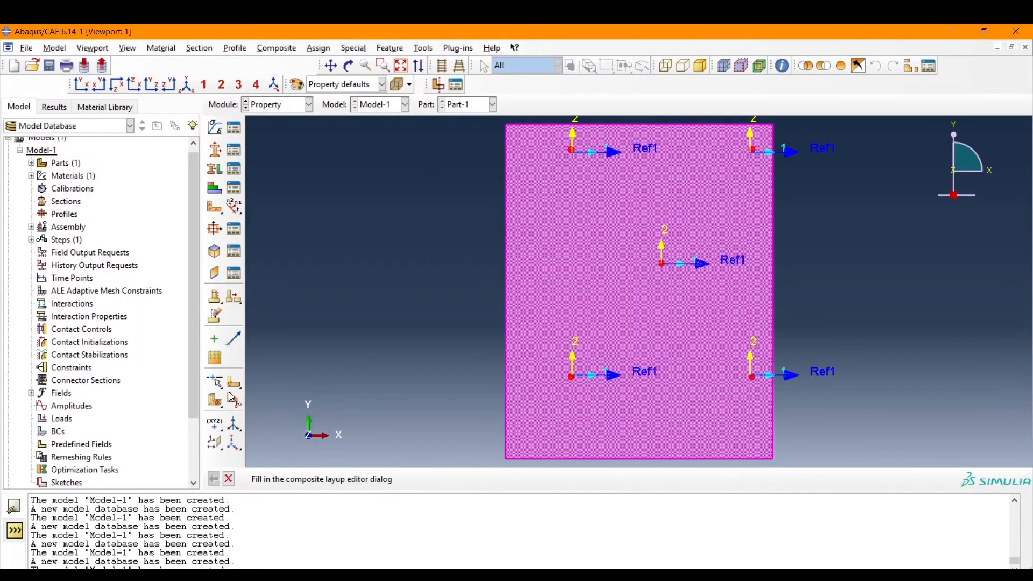
- Assign the material Compo to all five plies of the layup
left_click(243, 287)
right_click(251, 292)
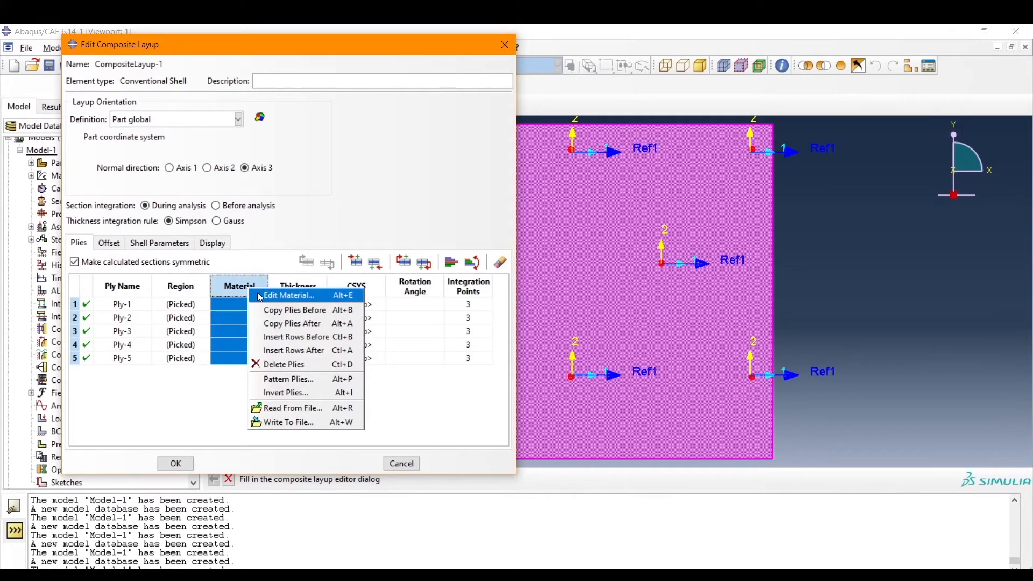
left_click(269, 295)
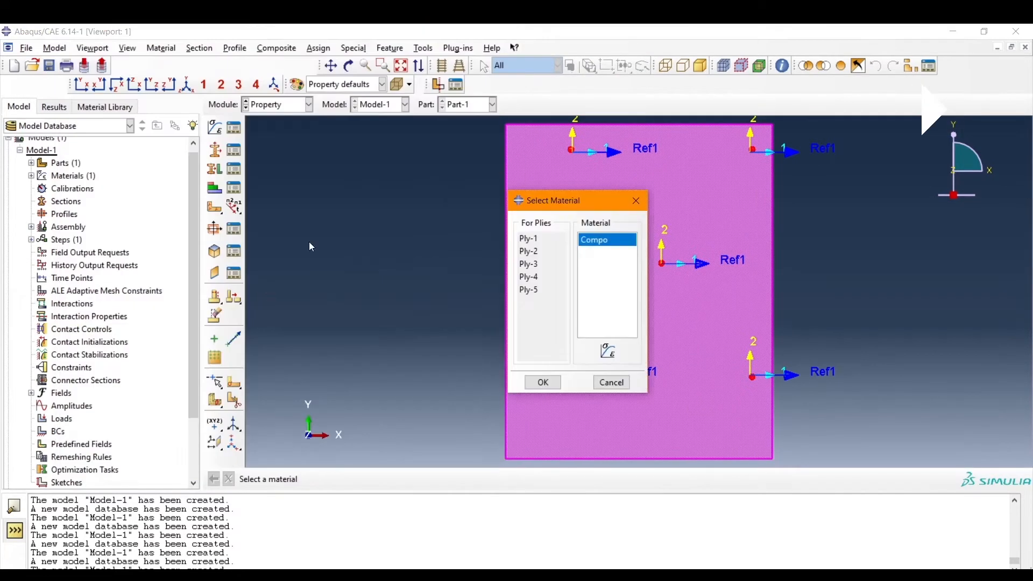
left_click(543, 383)
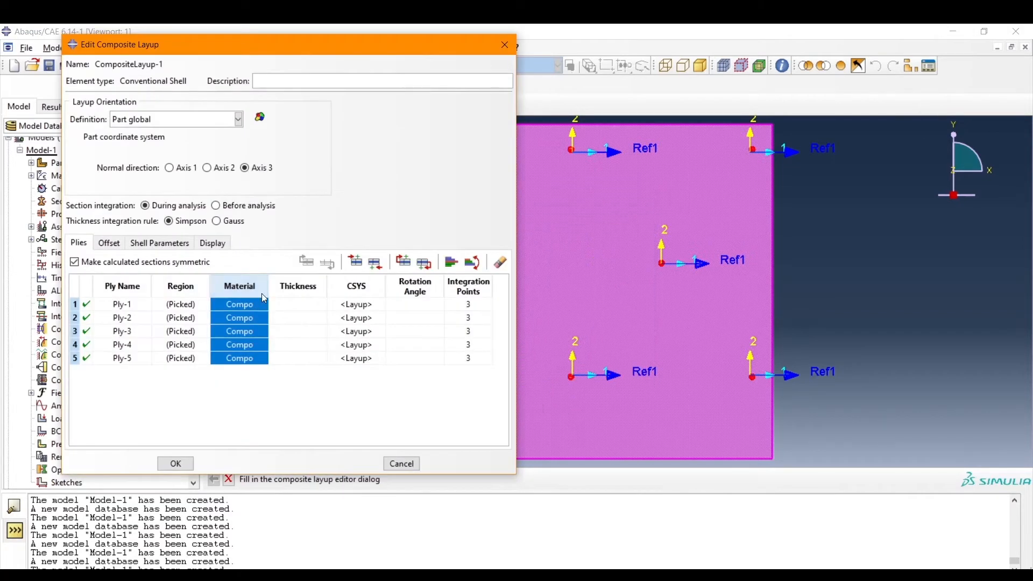
- Set the thickness of all five plies to the specified value 0.5
right_click(295, 290)
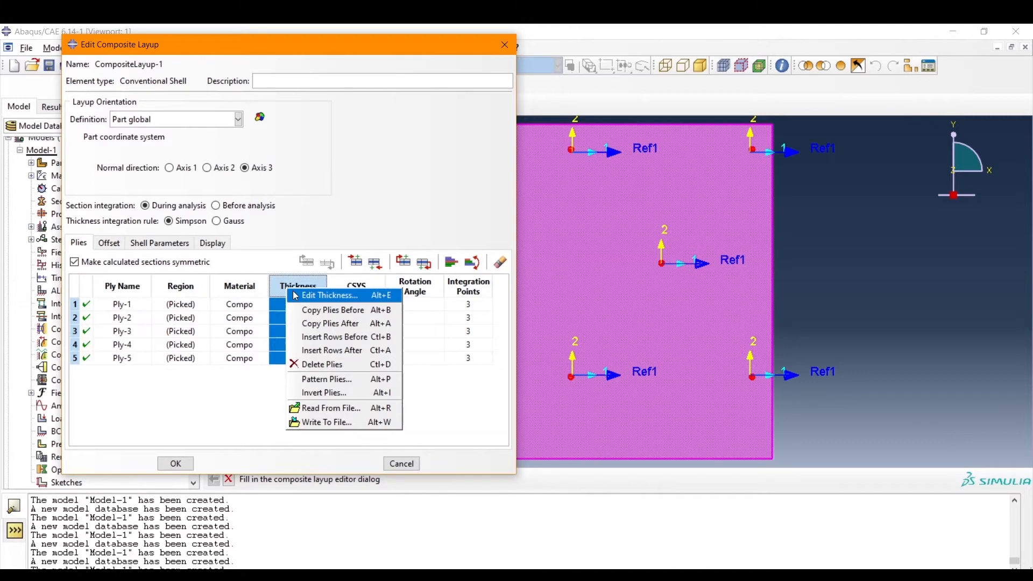
left_click(295, 295)
left_click(358, 248)
type("0.")
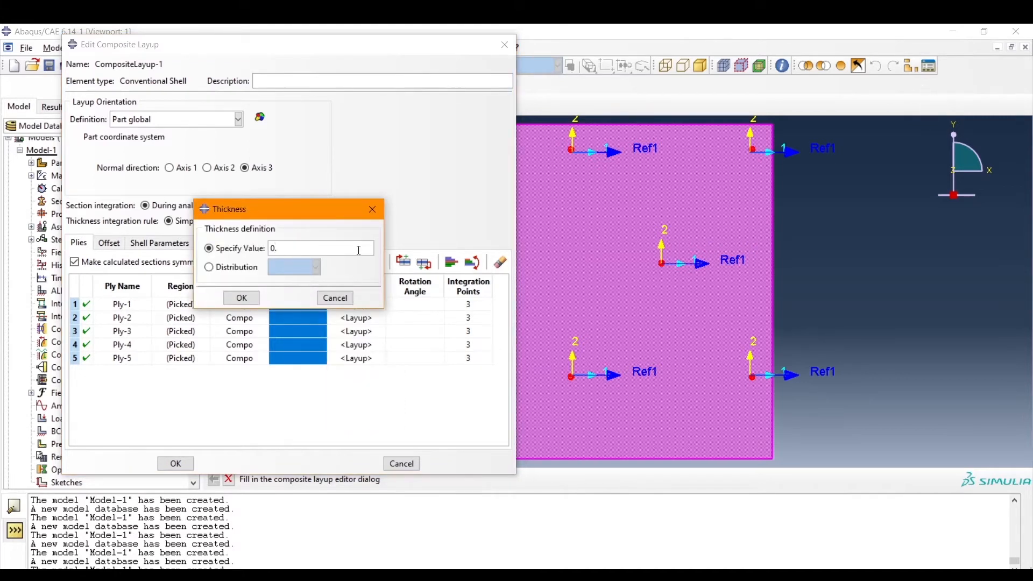
type("5")
double_click(277, 249)
type("1")
double_click(275, 249)
type("0.5")
left_click(239, 298)
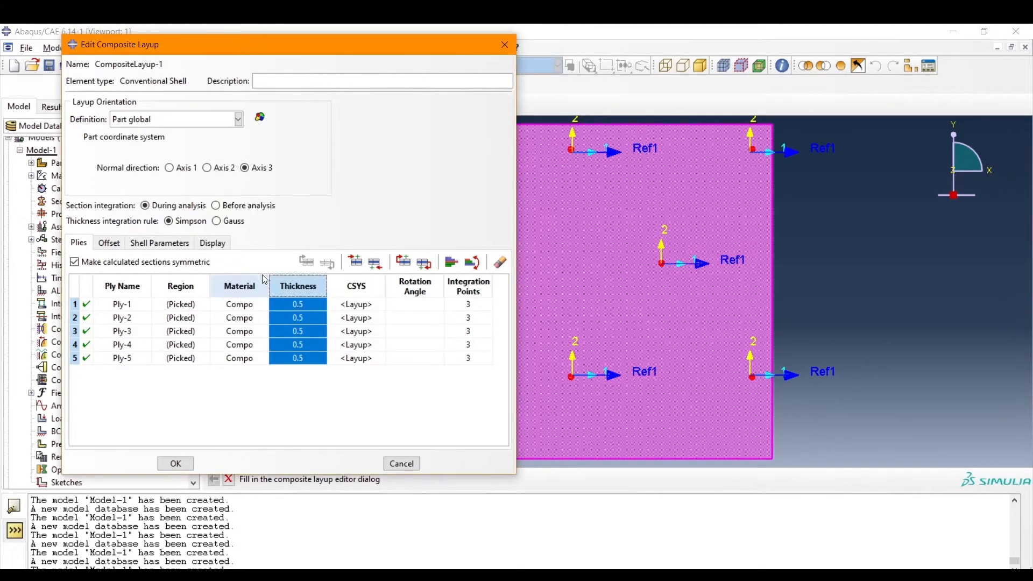
- Set the rotation angles of plies 1 to 5 to 0, 45, -45, 90 and 0, and finish the composite layup
left_click(416, 293)
left_click(418, 304)
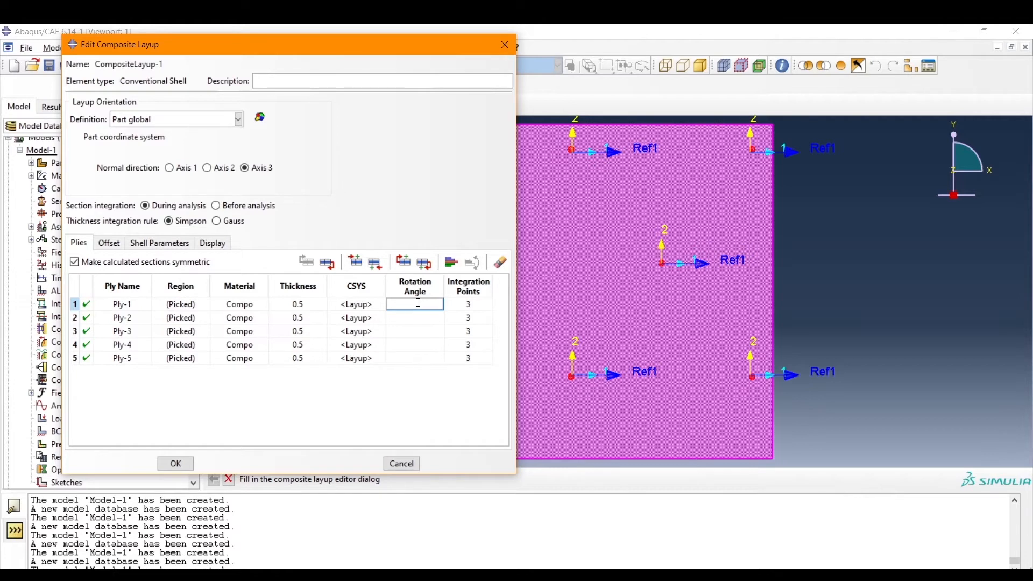
type("0")
left_click(418, 317)
type("45")
left_click(418, 331)
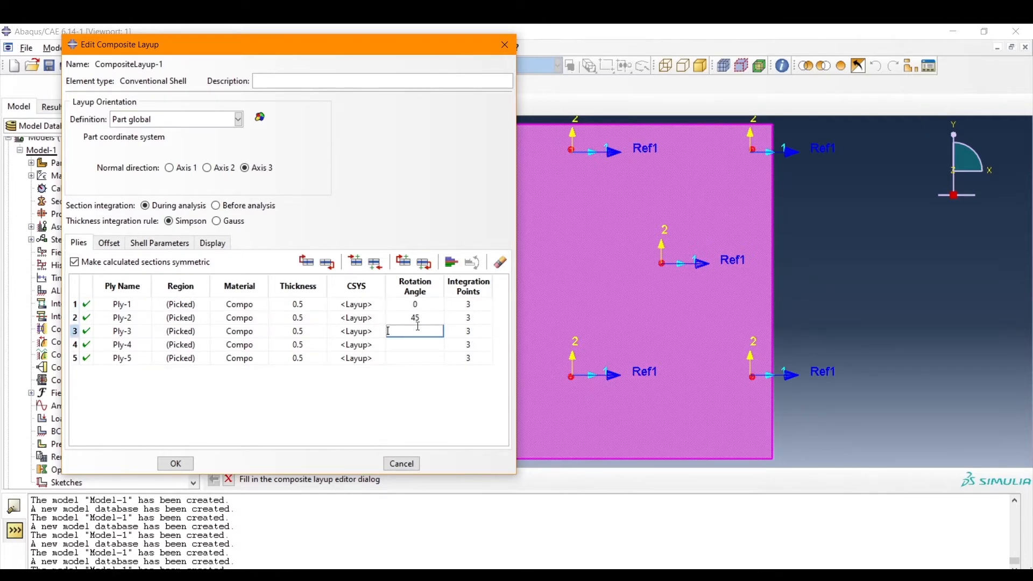
type("-45")
left_click(415, 343)
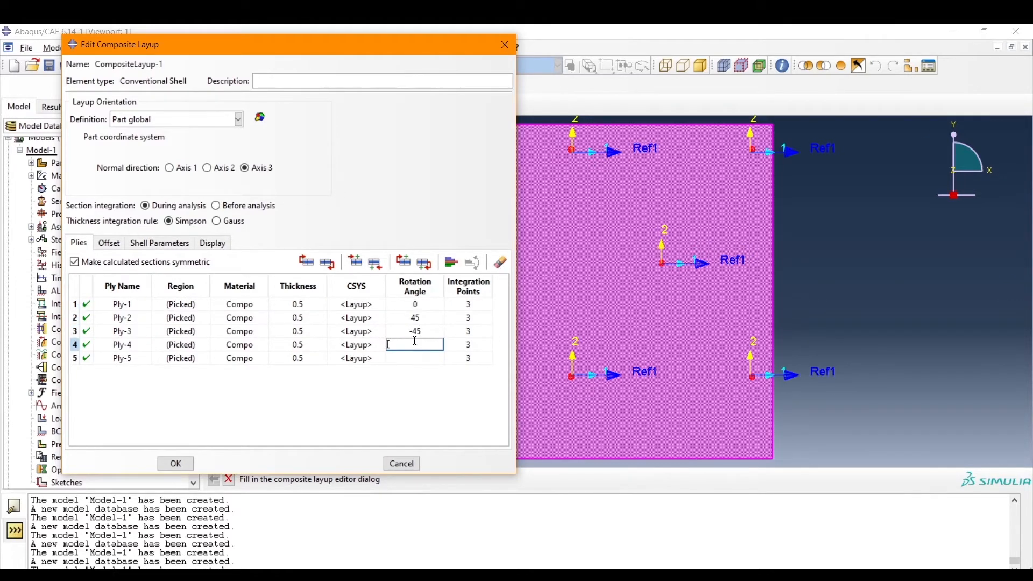
type("90")
left_click(418, 359)
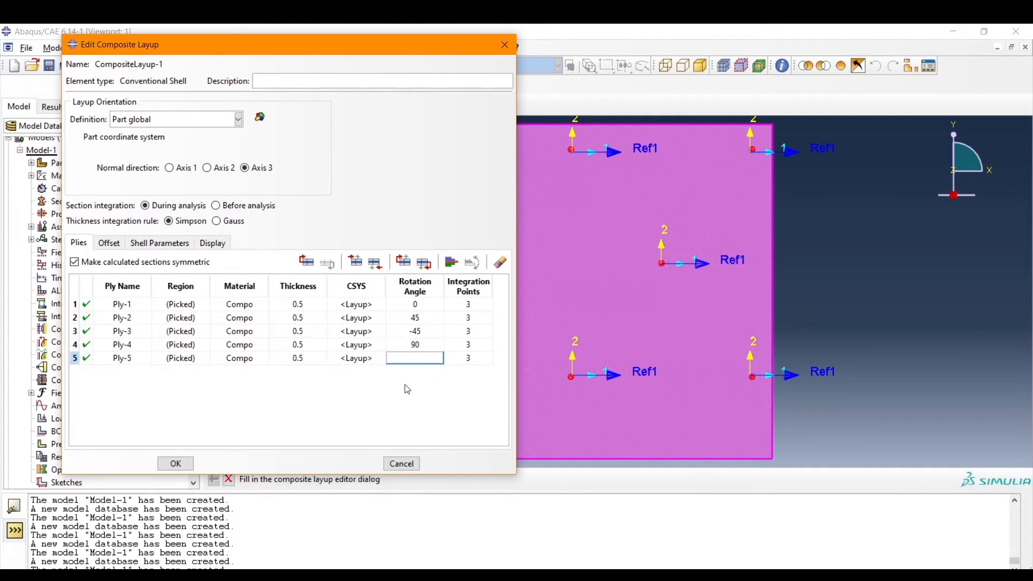
type("0")
key("Return")
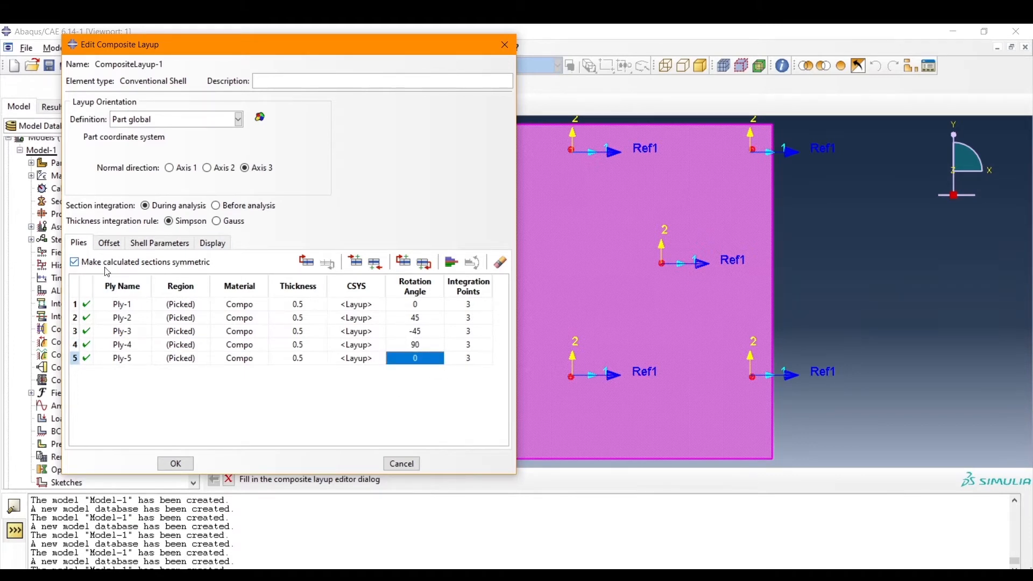
left_click(176, 464)
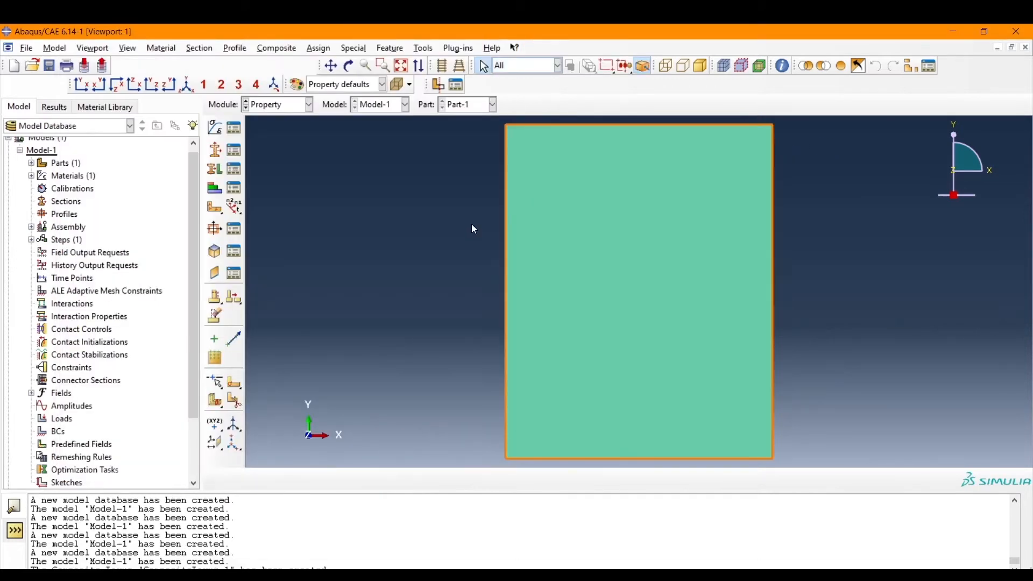
- Create an instance of the plate part in the assembly
left_click(291, 105)
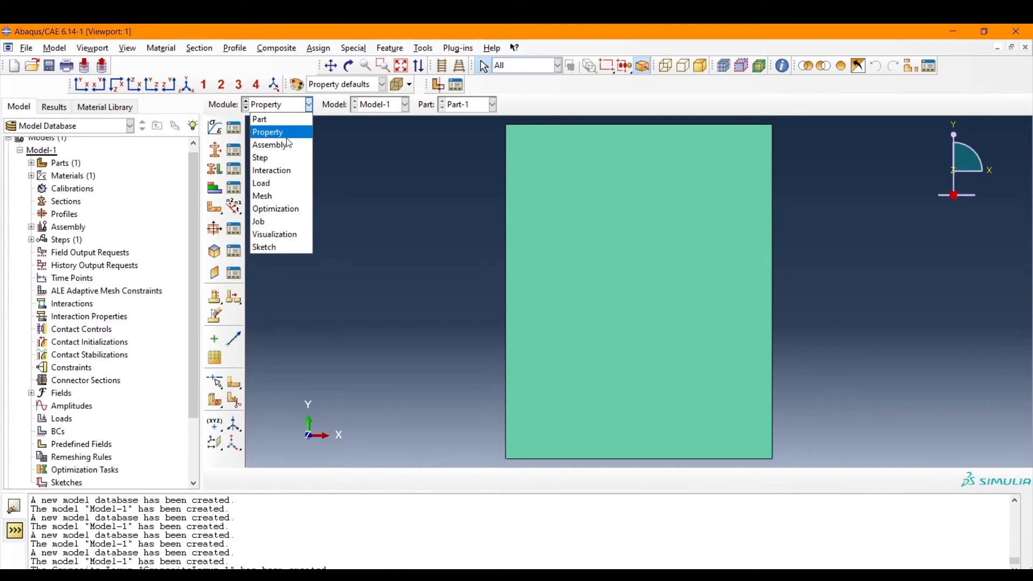
left_click(274, 144)
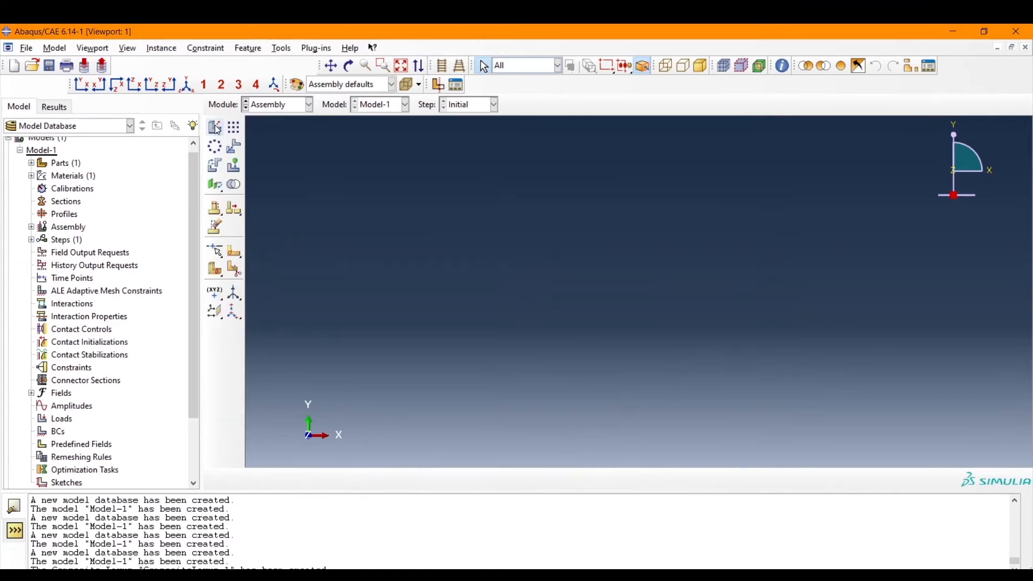
left_click(216, 127)
left_click(251, 393)
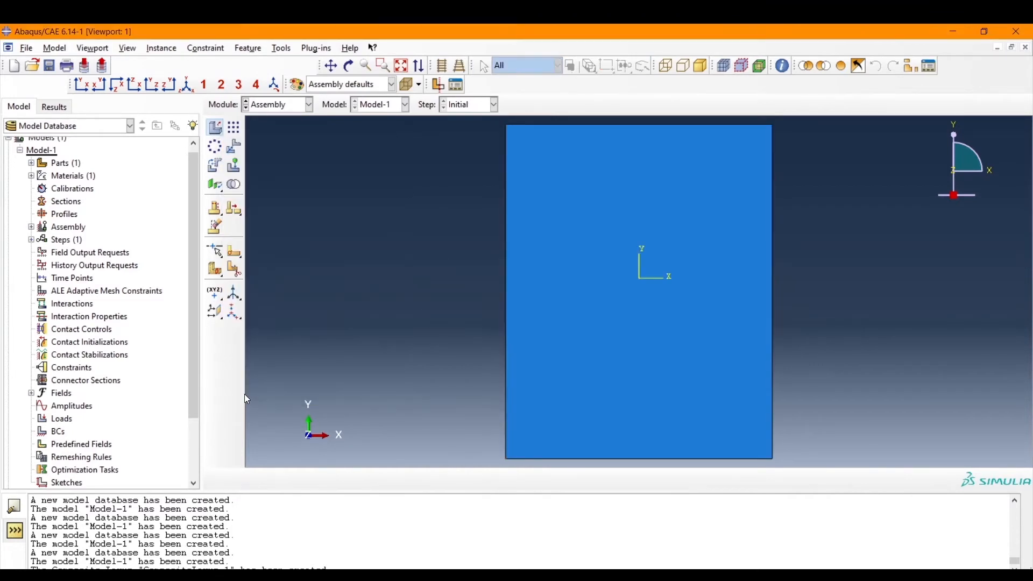
- Create a Static, General analysis step named Step-1 after the Initial step, keeping its default settings
left_click(288, 106)
left_click(266, 156)
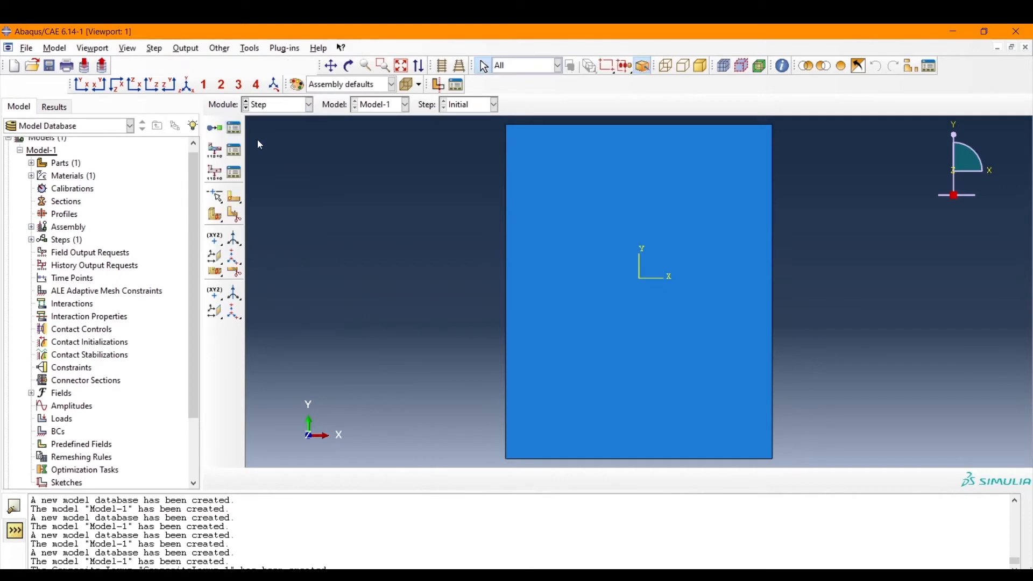
left_click(215, 130)
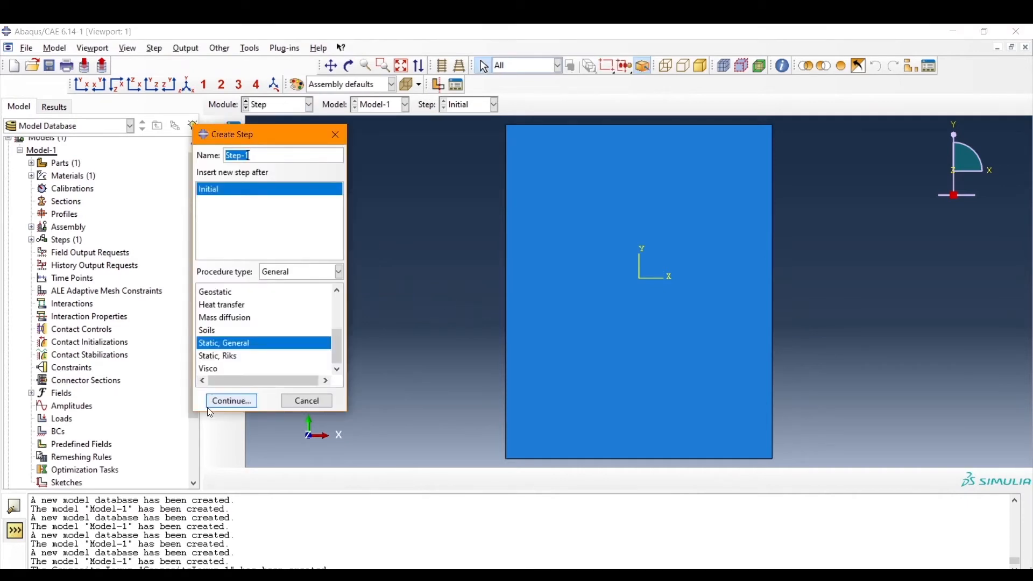
left_click(231, 403)
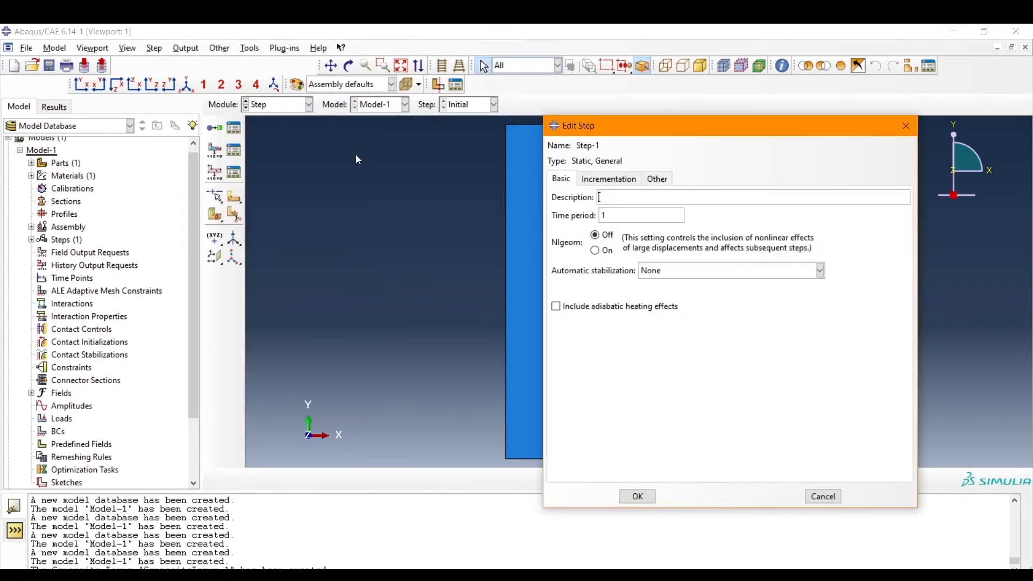
left_click(640, 498)
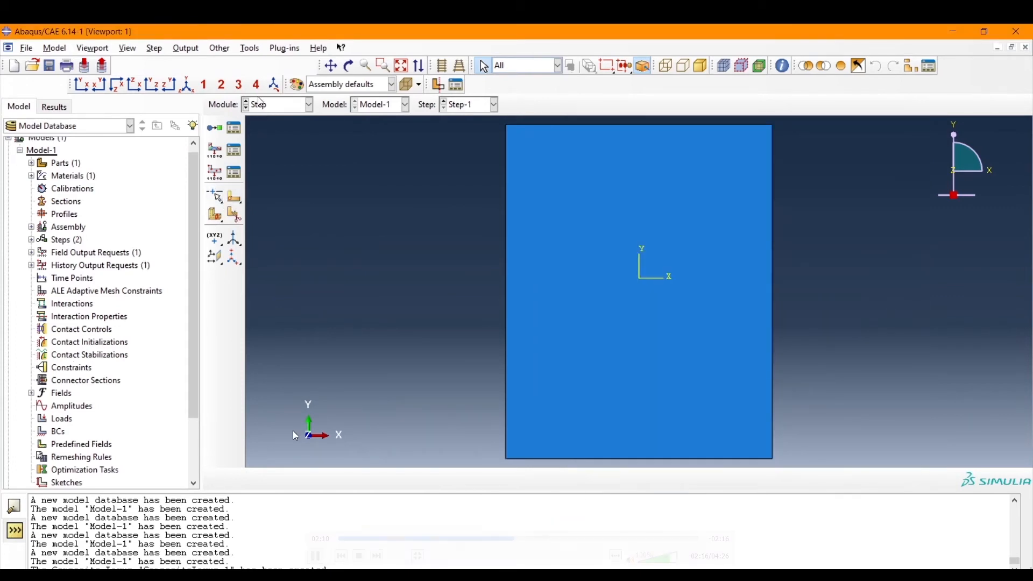
left_click(270, 87)
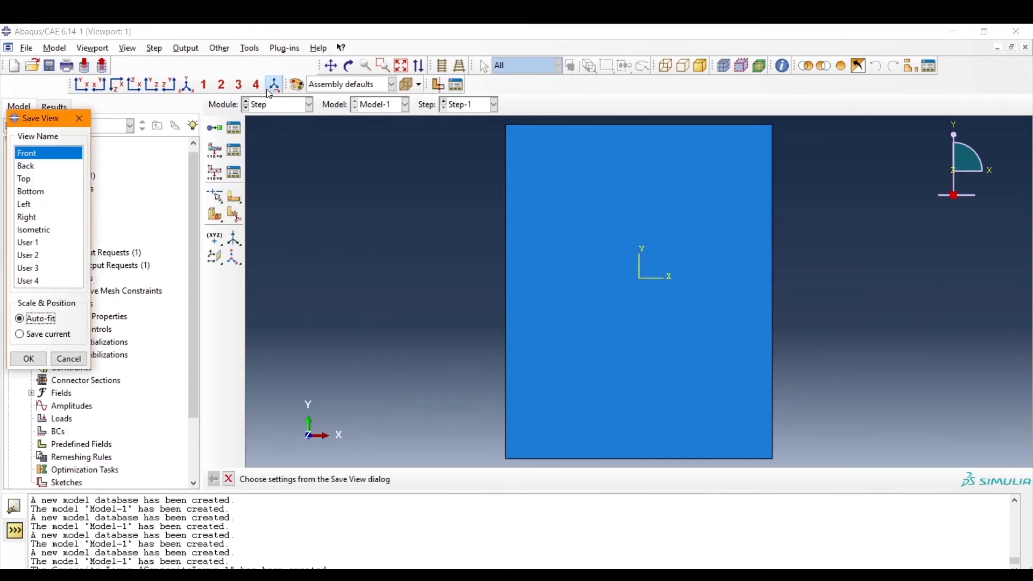
left_click(82, 120)
- Switch to the Mesh module and try to seed the plate instance in the assembly
left_click(287, 109)
left_click(273, 194)
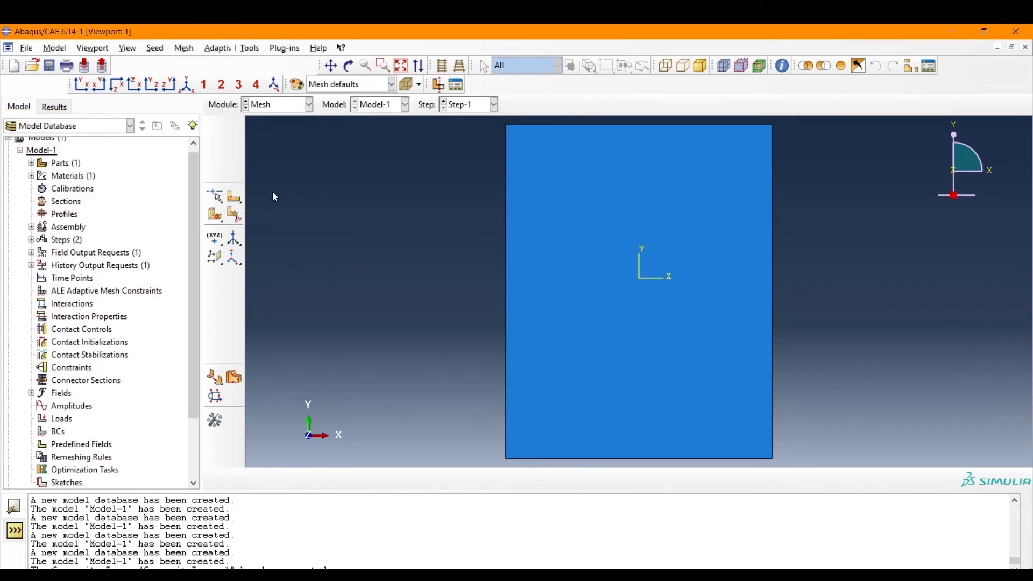
left_click(213, 141)
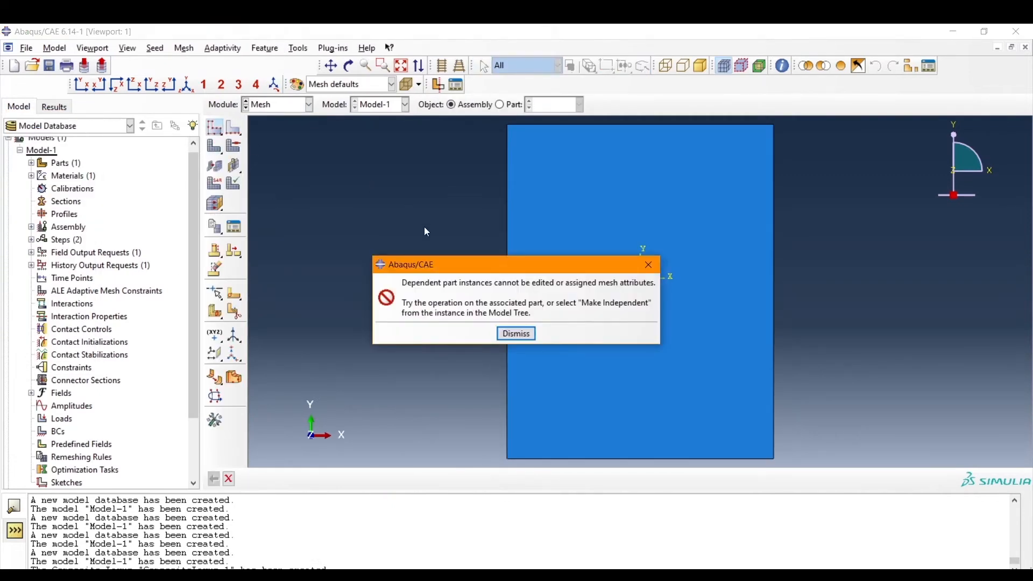
left_click(516, 332)
- Seed Part-1 itself with an approximate global size of 2.5 and mesh the part
left_click(500, 105)
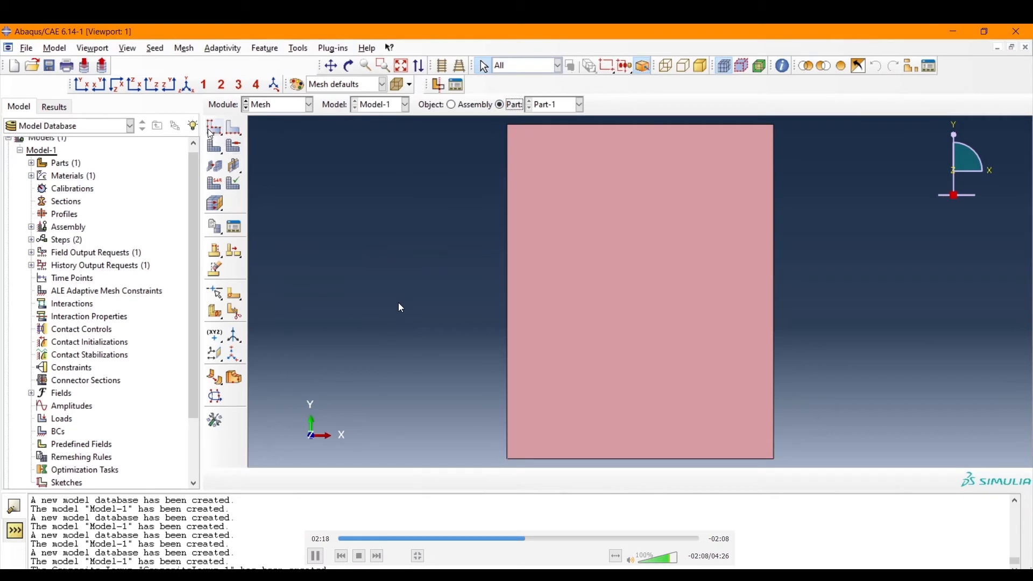
type("2.5")
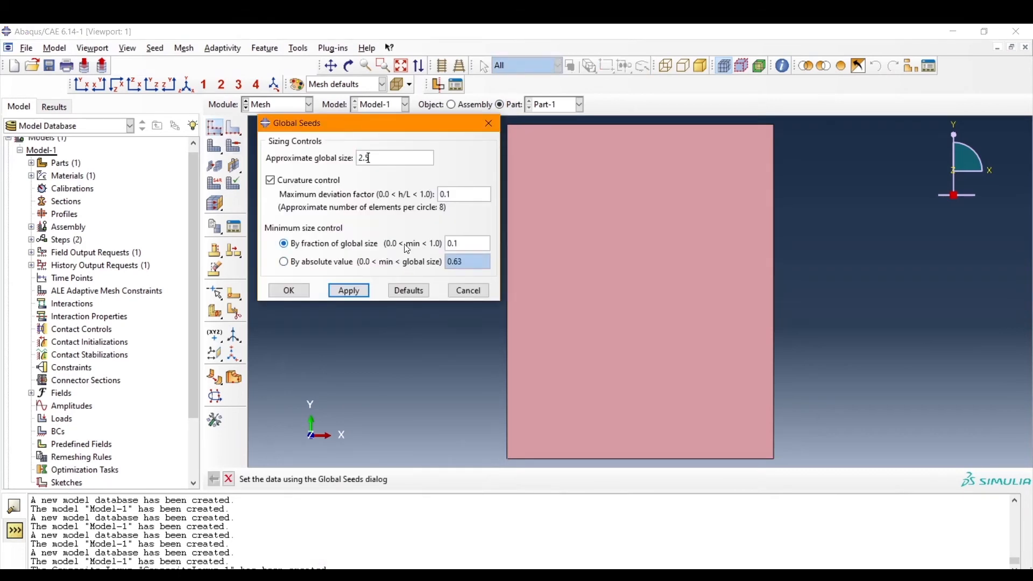
left_click(355, 291)
left_click(290, 291)
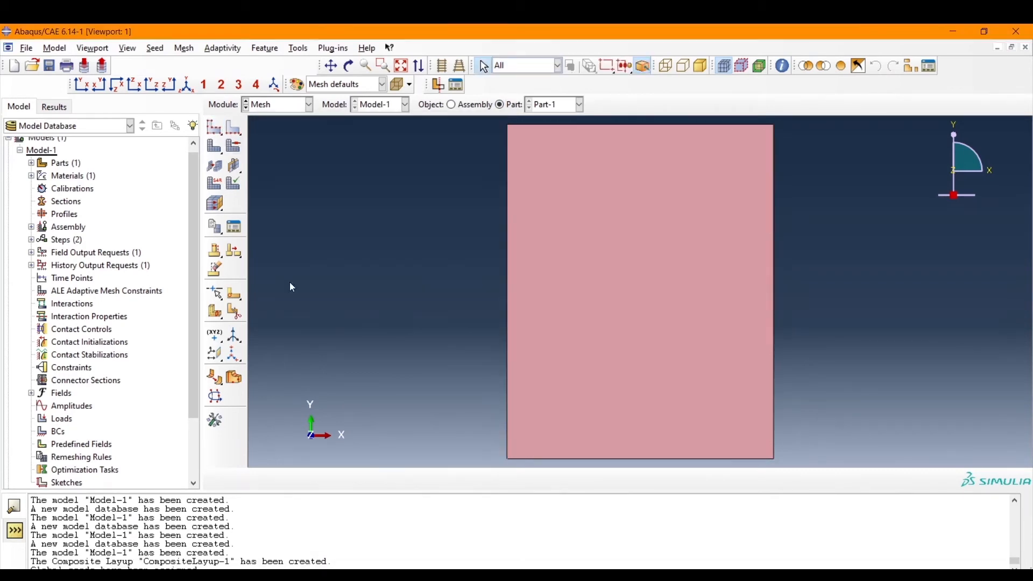
left_click(221, 146)
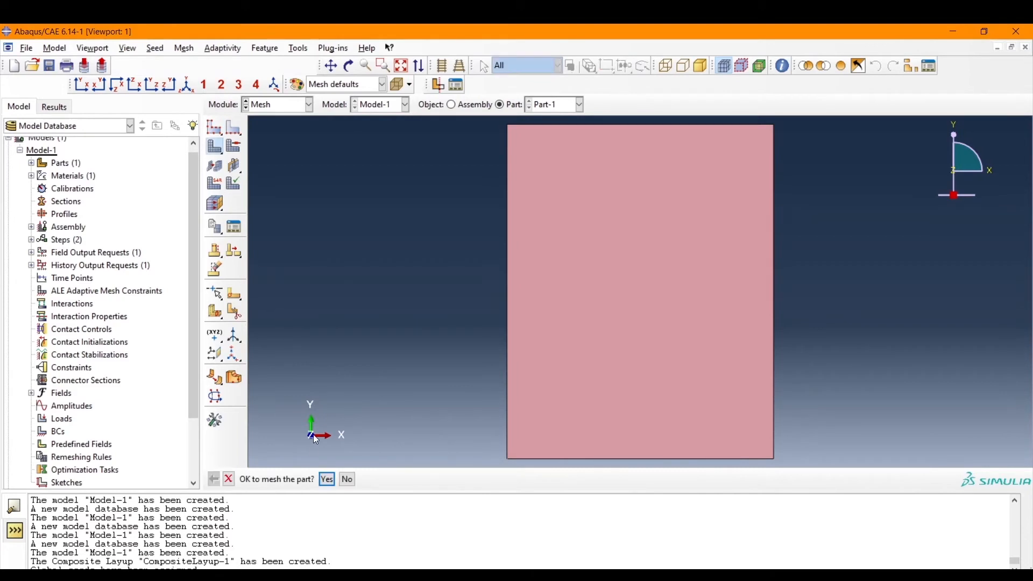
left_click(327, 478)
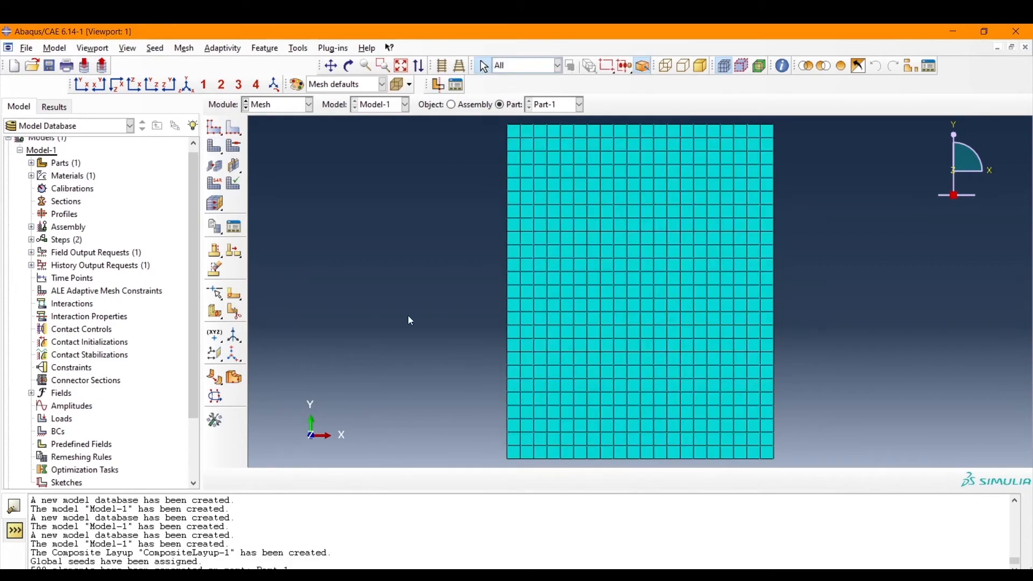
- Apply a uniform normal shell edge load of magnitude 1000 to the plate's right edge in Step-1
left_click(271, 105)
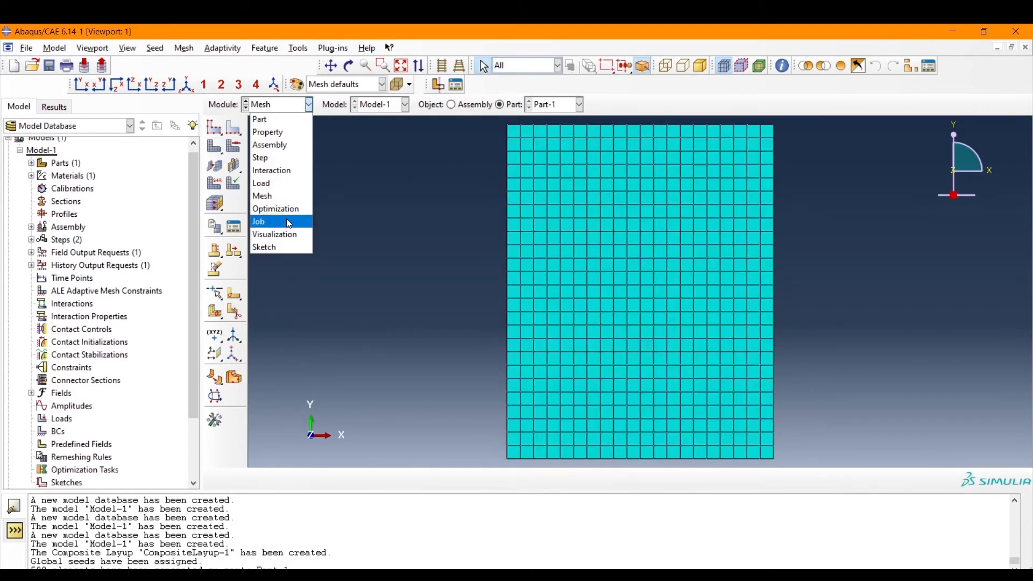
left_click(274, 184)
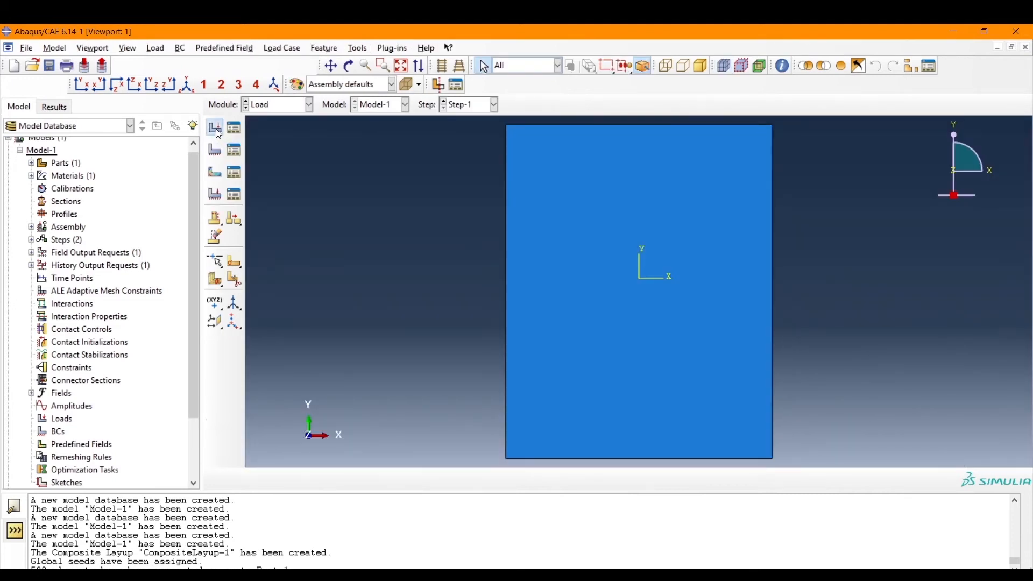
left_click(216, 129)
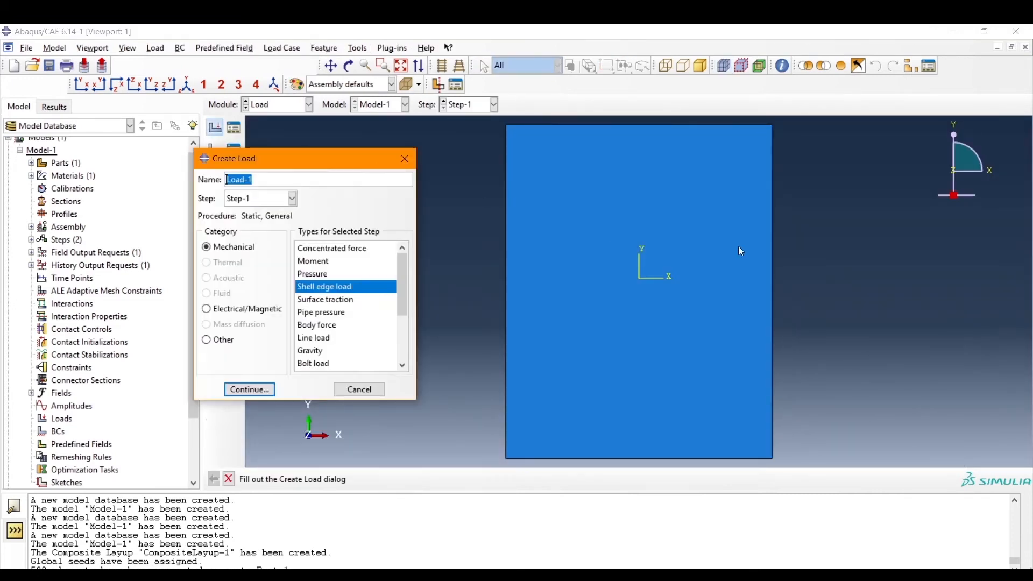
left_click(251, 389)
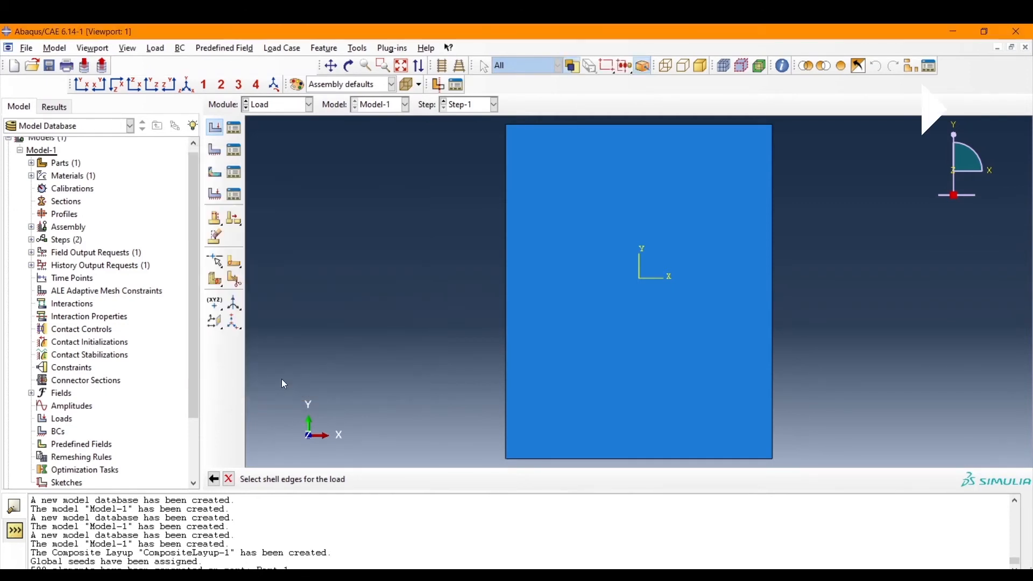
left_click(774, 329)
left_click(558, 479)
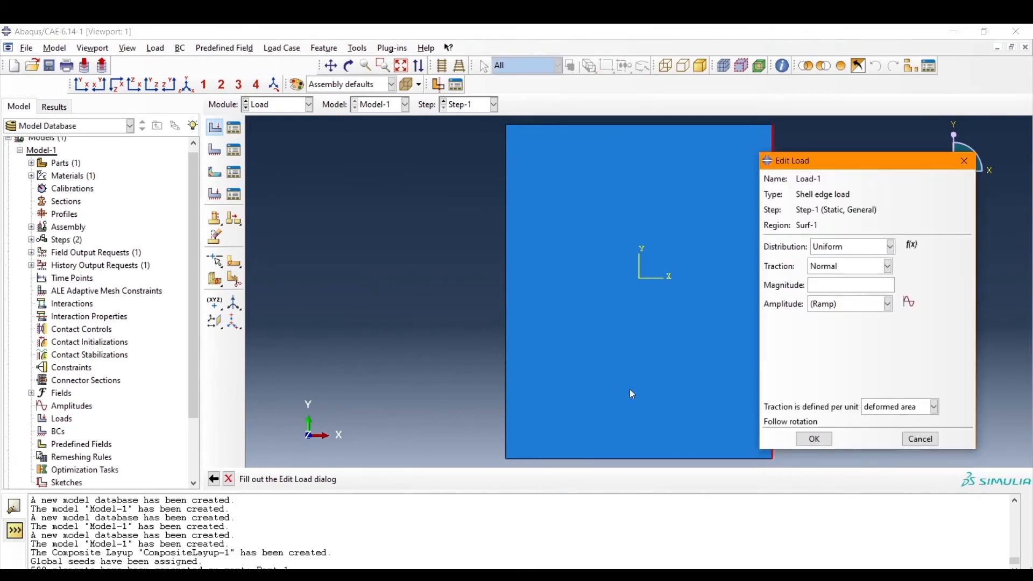
left_click(830, 287)
type("1000")
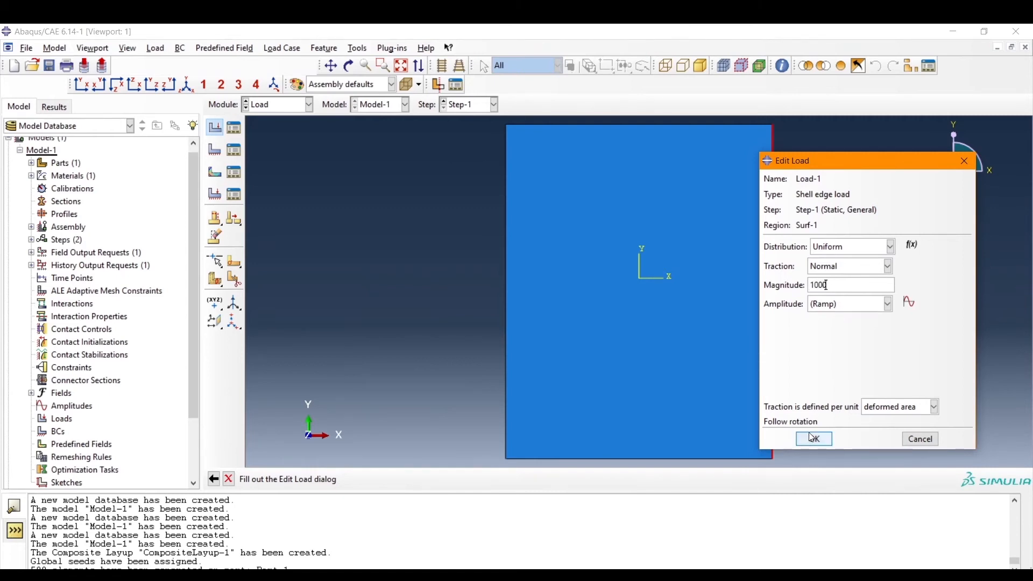
left_click(814, 438)
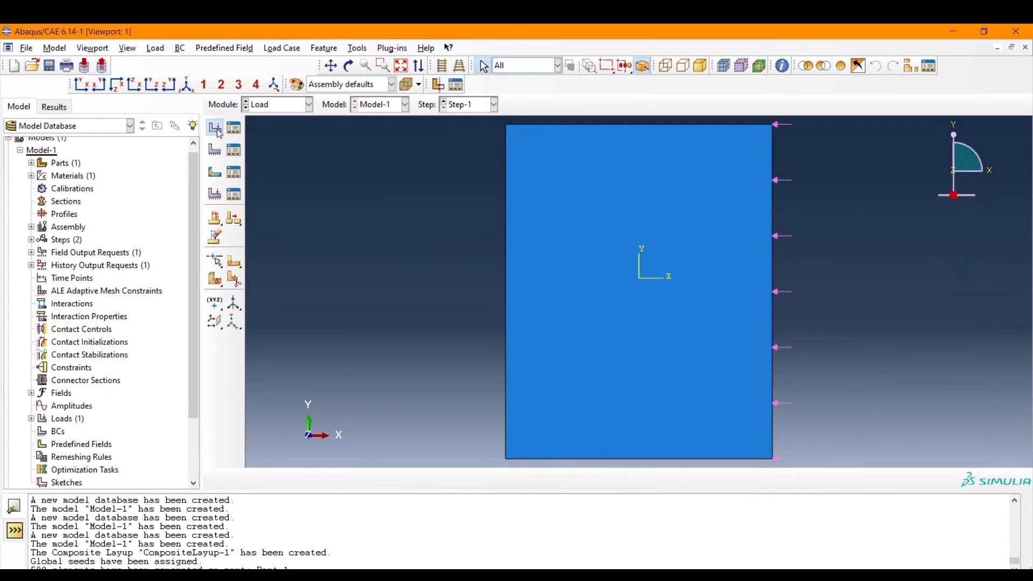
- Fix the plate's left, bottom and top edges with an Encastre boundary condition in Step-1
left_click(215, 149)
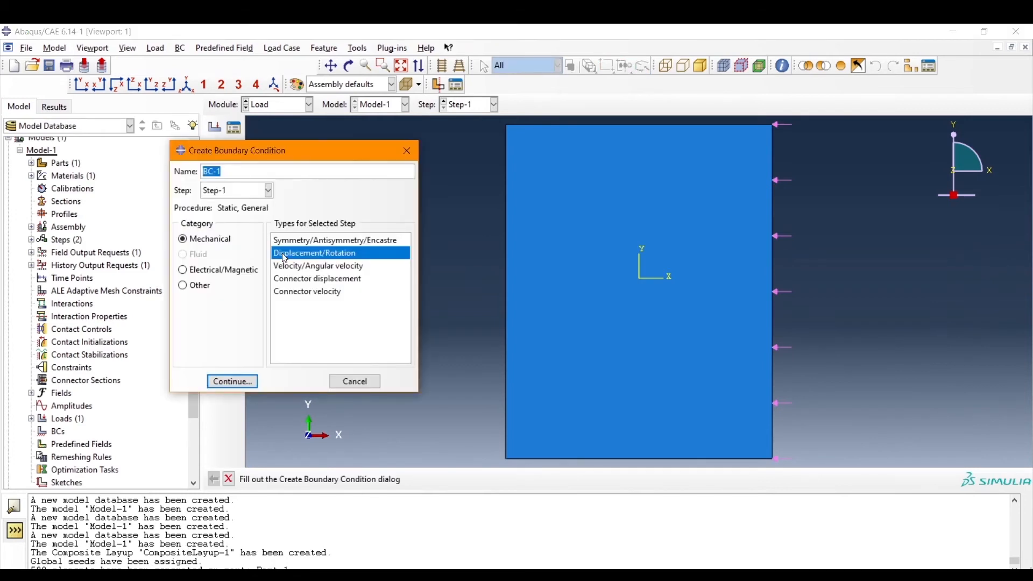
left_click(282, 240)
left_click(232, 382)
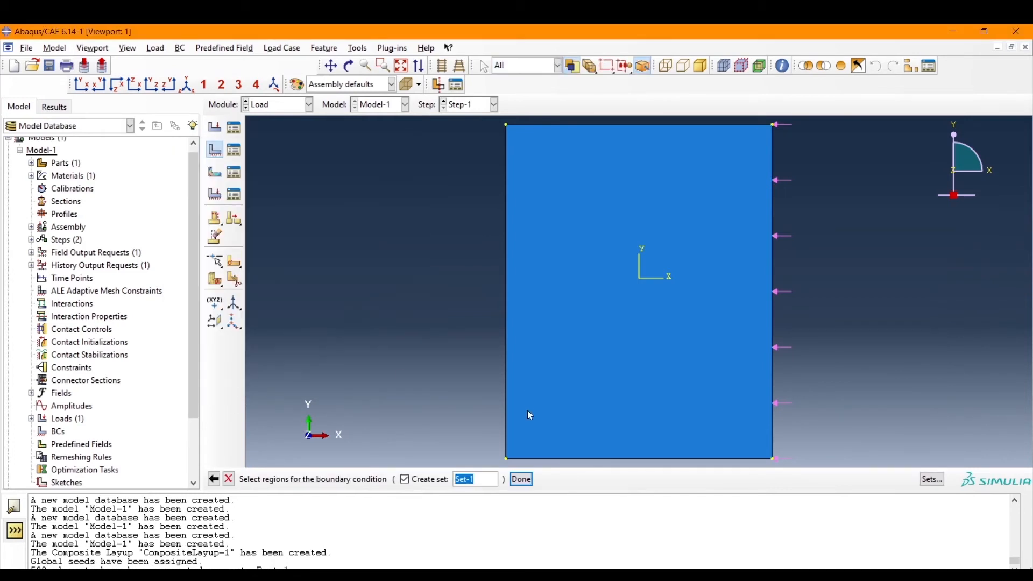
left_click(506, 398)
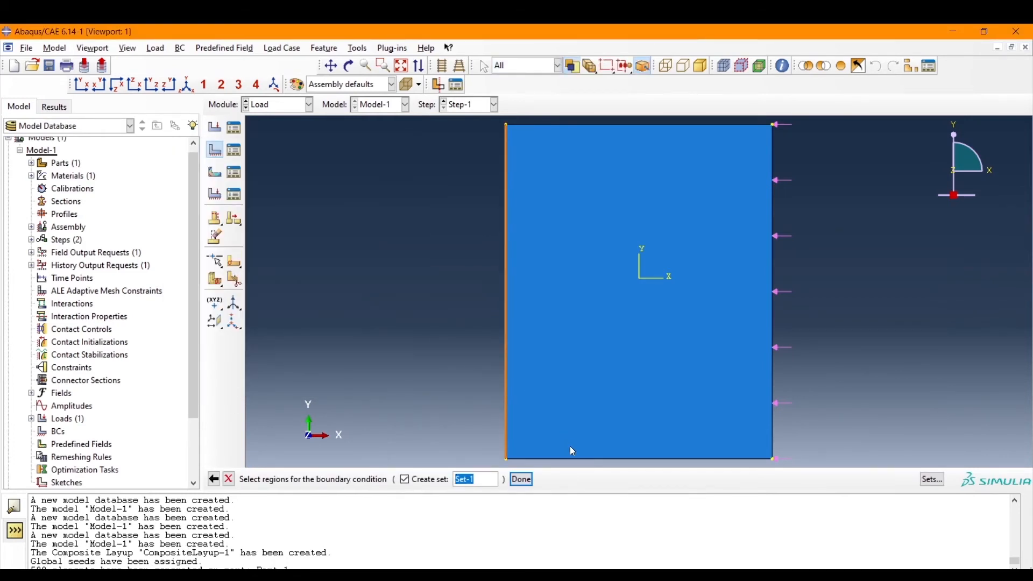
left_click(580, 459, "shift")
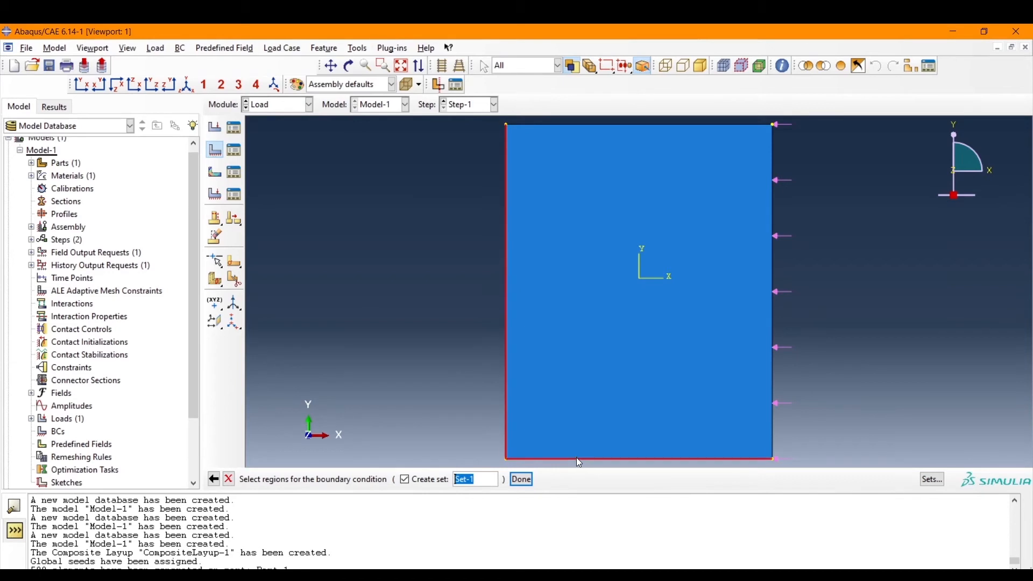
left_click(589, 127, "shift")
left_click(523, 479)
left_click(816, 370)
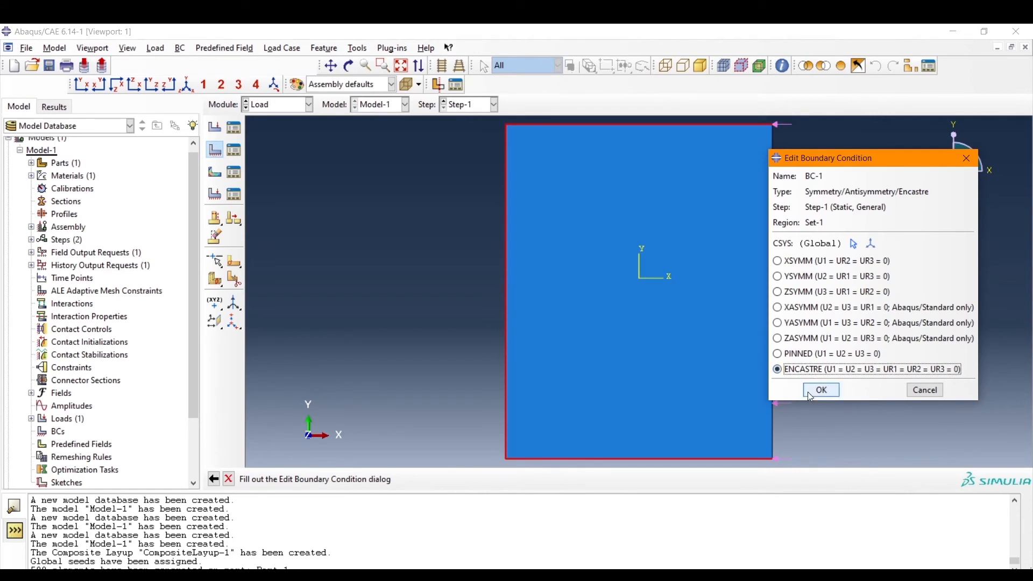
left_click(812, 391)
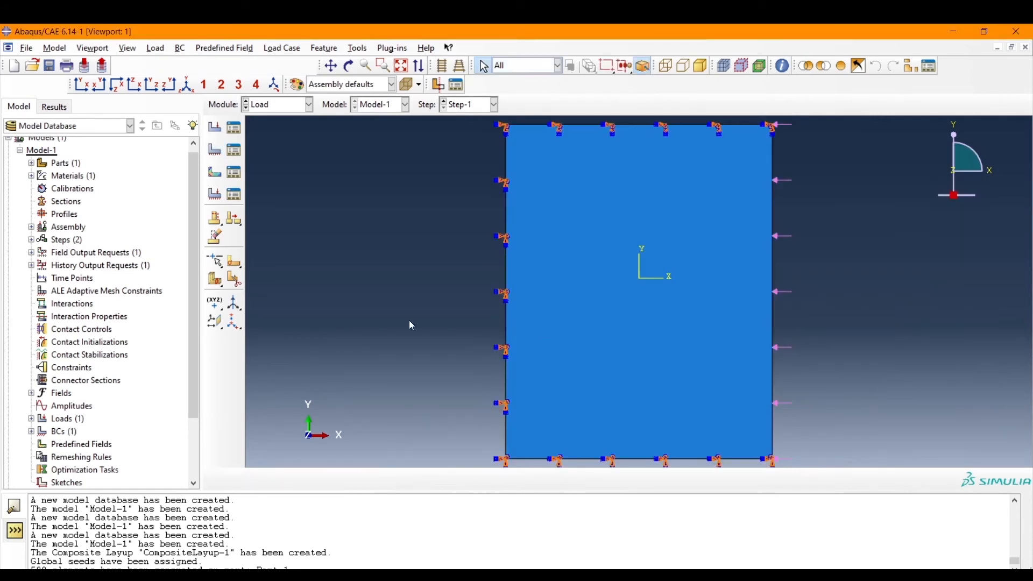
- Constrain the plate's right edge in Step-1 with a Displacement/Rotation boundary condition setting U2, U3, UR1, UR2 and UR3 to 0, leaving U1 free
left_click(215, 151)
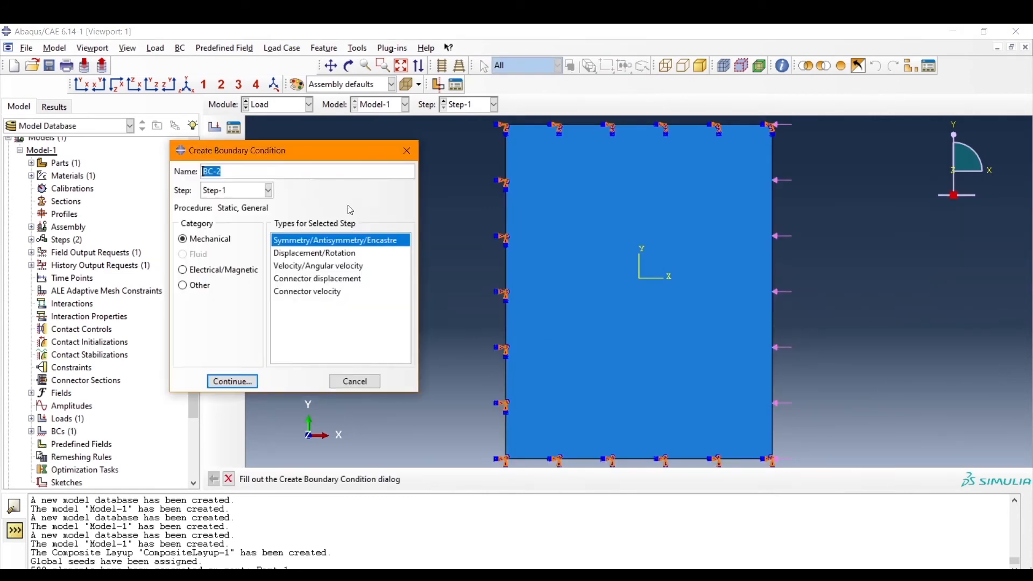
left_click(311, 252)
left_click(233, 381)
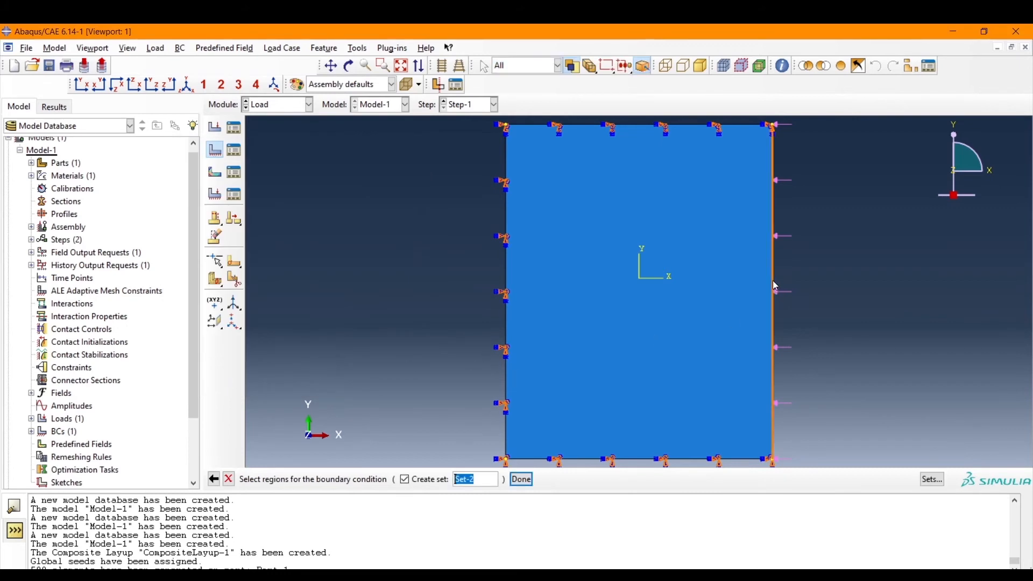
left_click(522, 479)
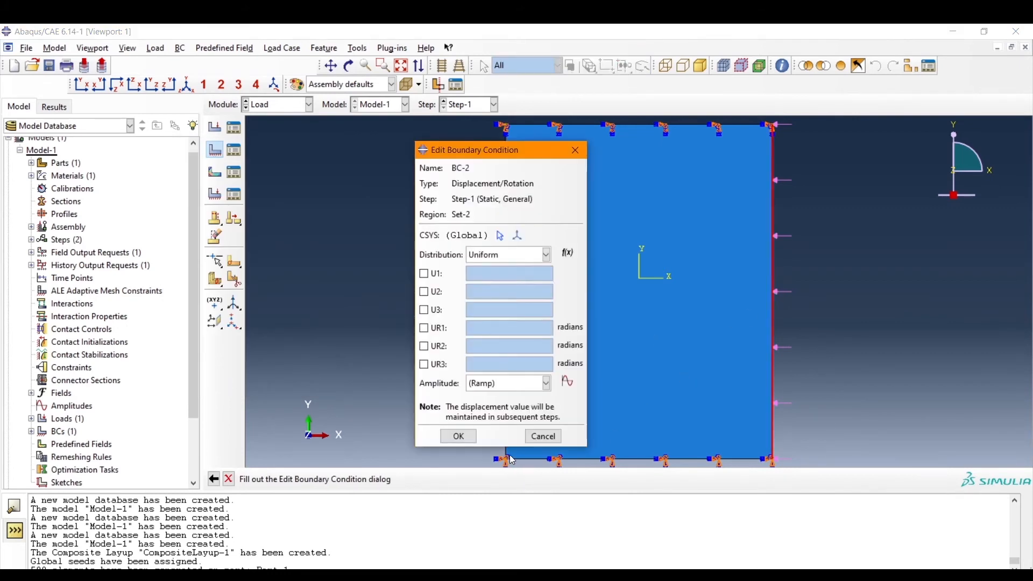
left_click(424, 291)
left_click(424, 345)
left_click(424, 328)
left_click(424, 364)
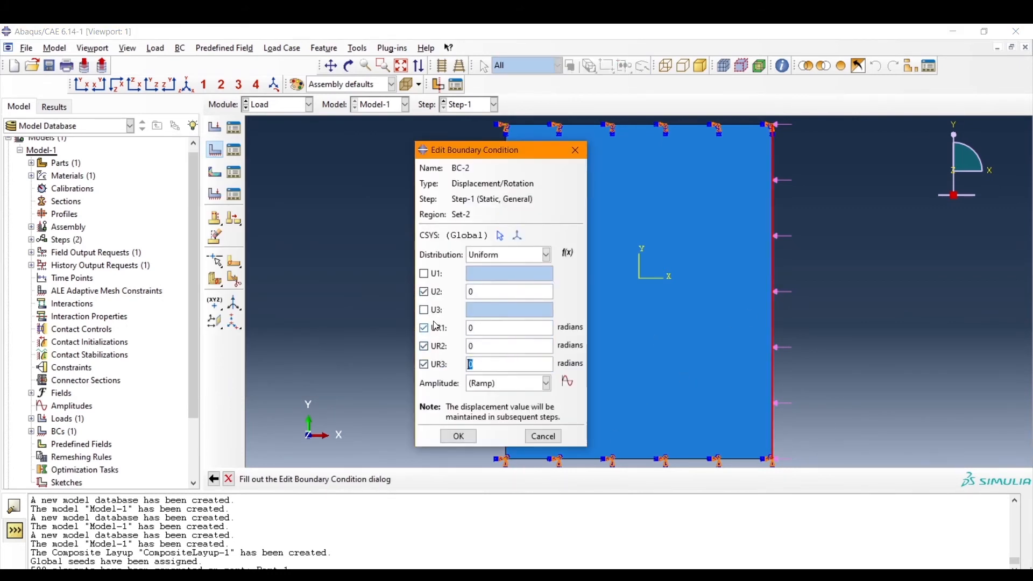
left_click(424, 310)
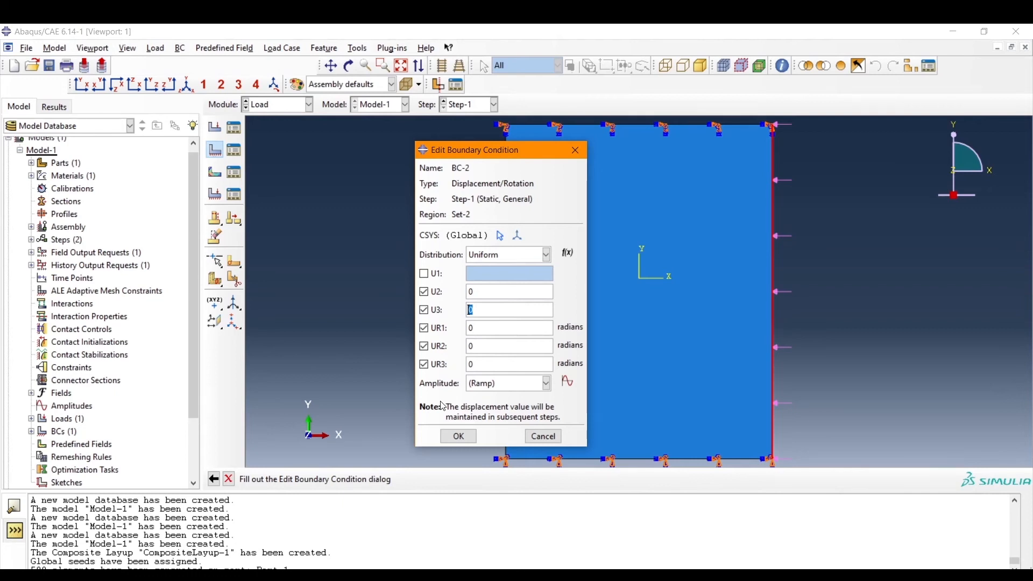
left_click(458, 438)
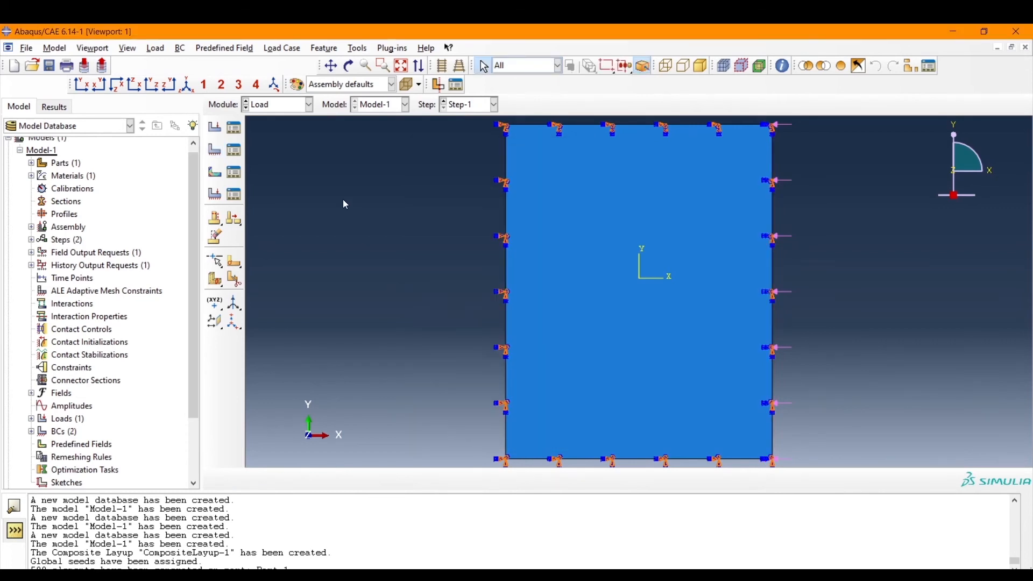
- Create a full-analysis job for Model-1 with default settings and submit it, overwriting the existing job files
left_click(277, 105)
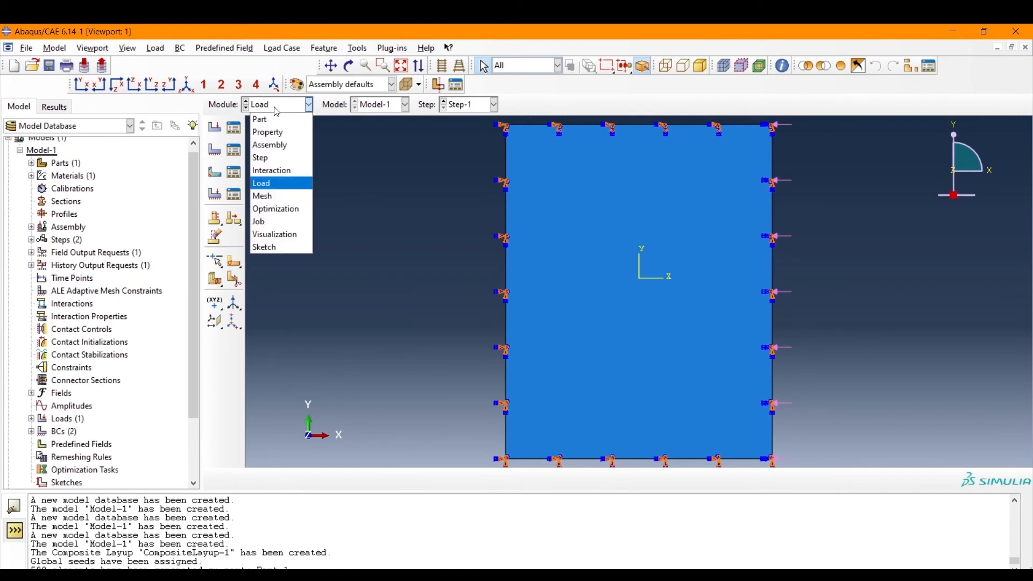
left_click(277, 226)
left_click(326, 348)
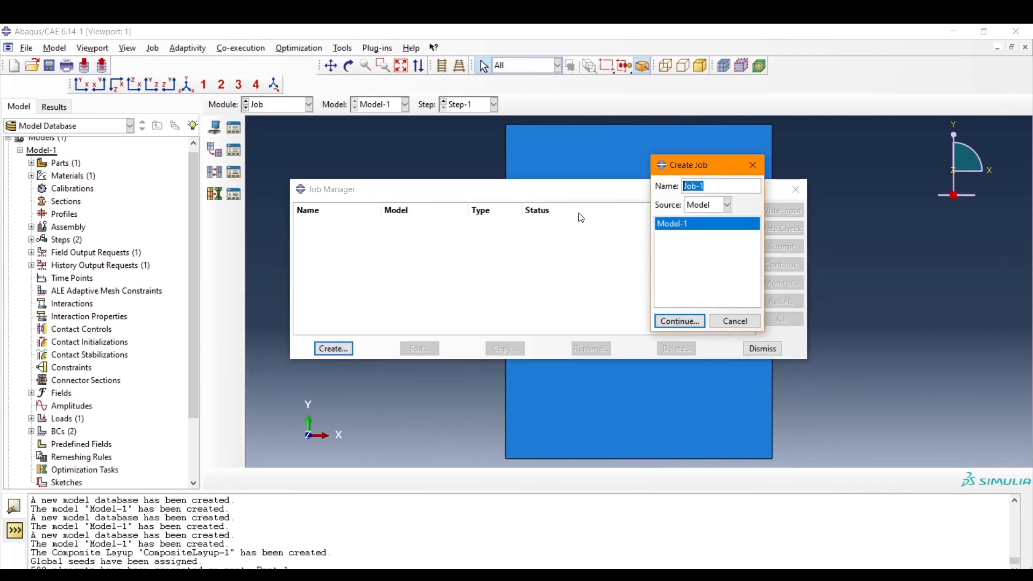
left_click(681, 323)
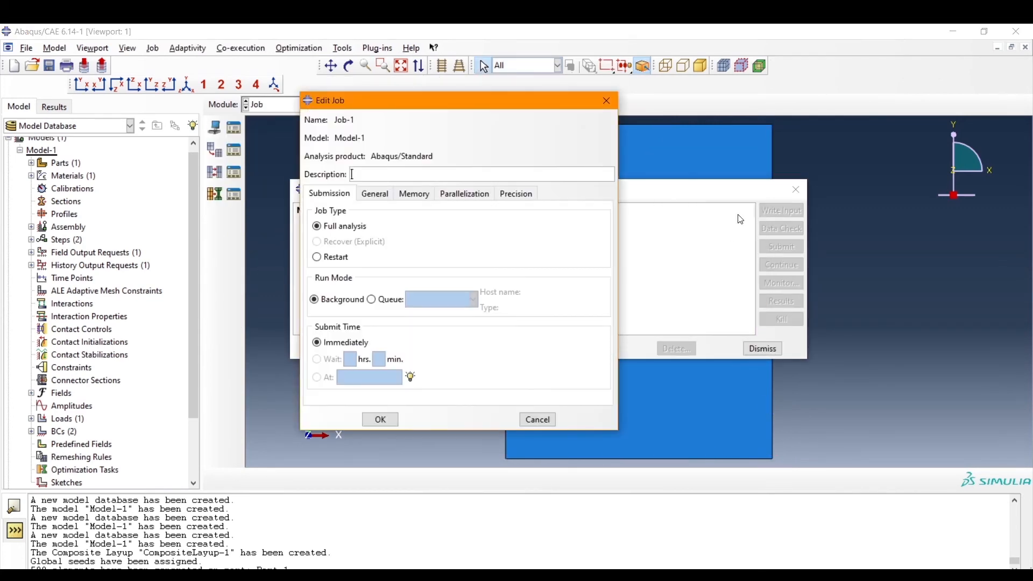
left_click(381, 420)
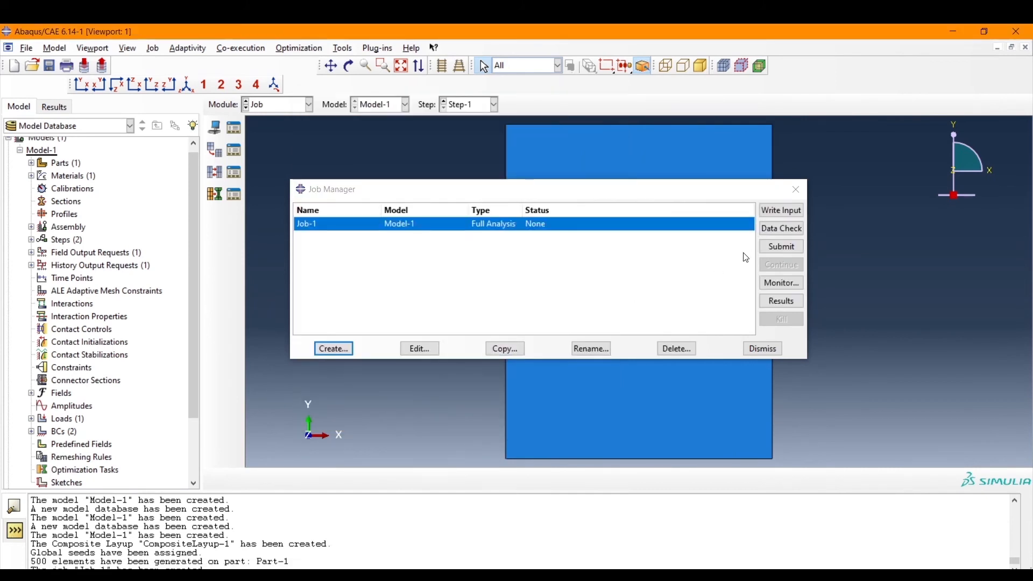
left_click(775, 248)
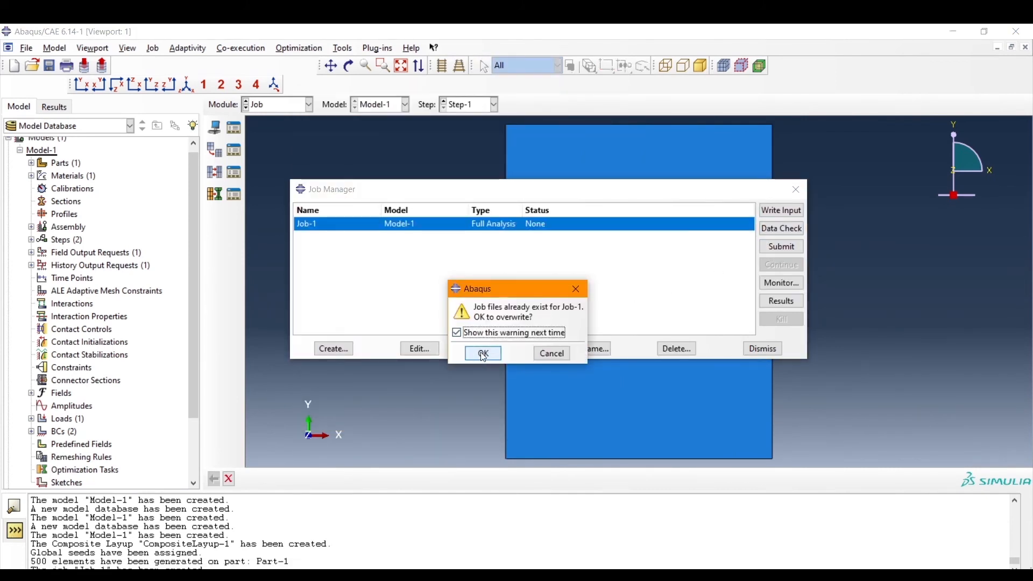
left_click(484, 355)
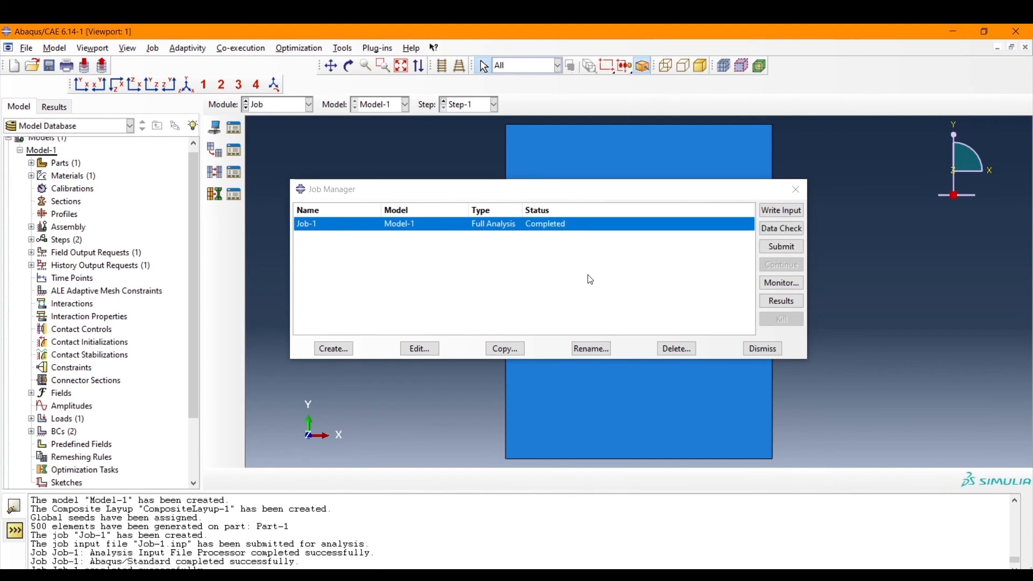
- Open the completed job's results and plot the Mises stress contours on the deformed plate
left_click(780, 302)
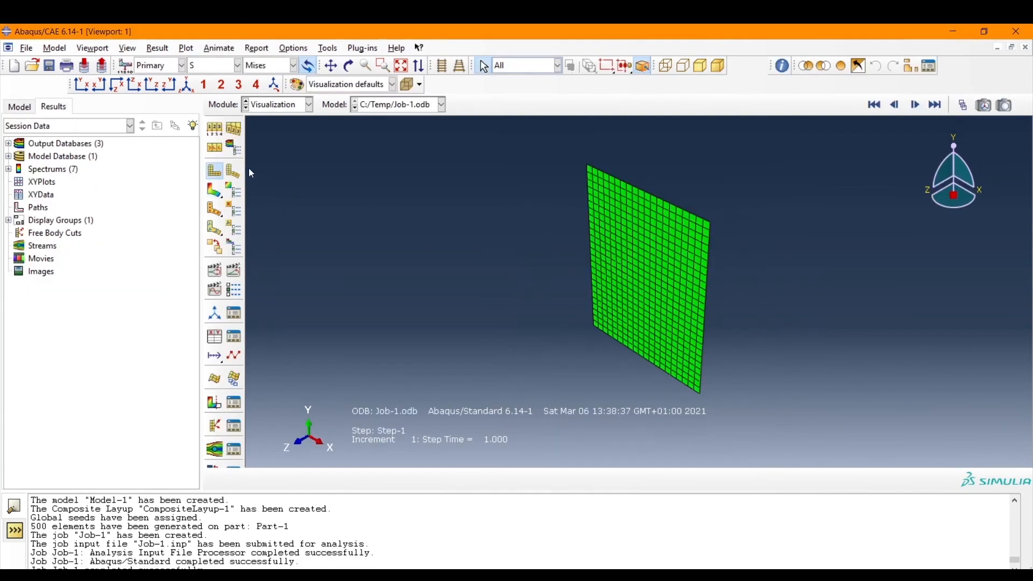
left_click(218, 195)
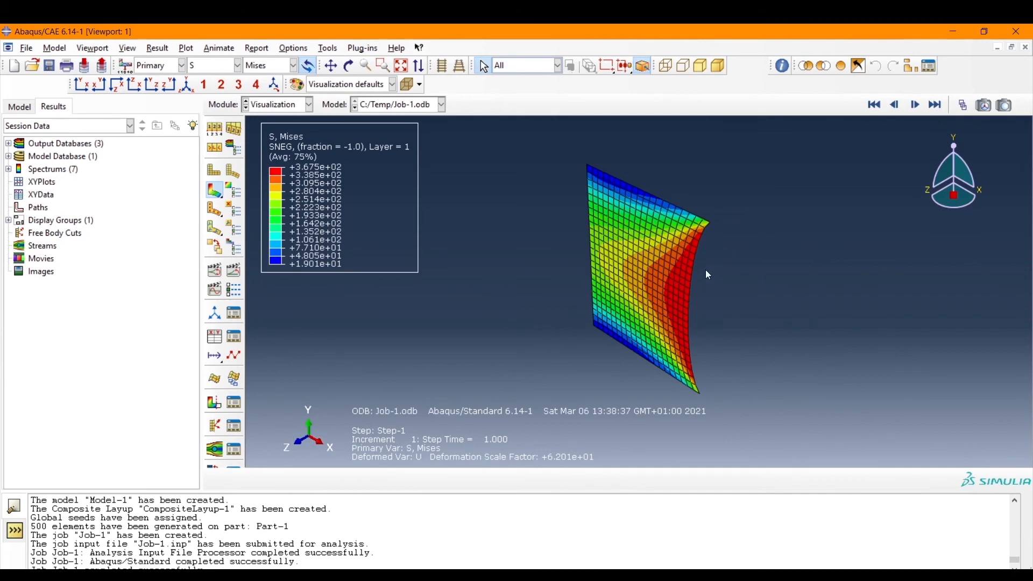
left_click_drag(706, 270, 696, 358, "ctrl+alt")
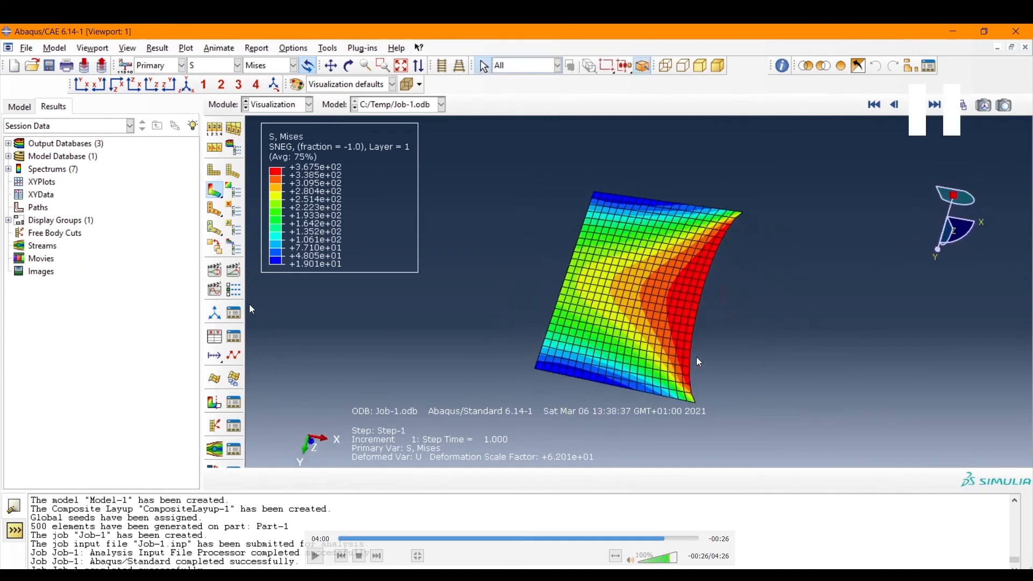